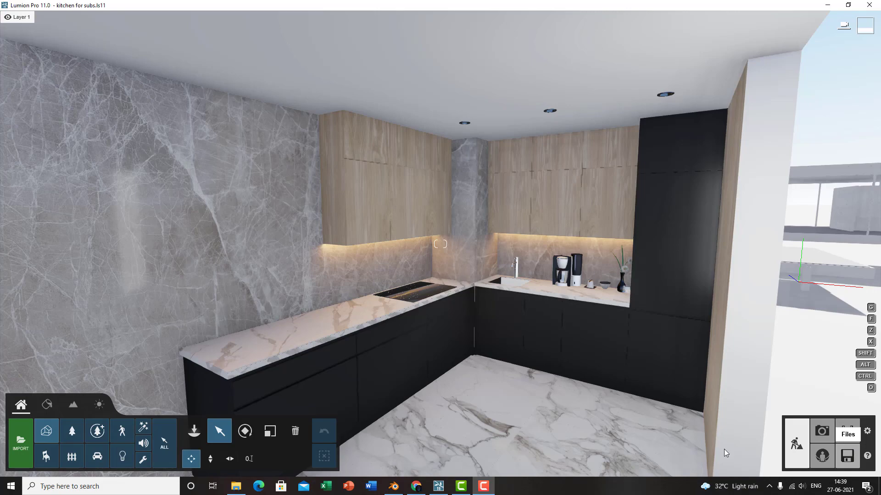
Look around the wide kitchen view and walk the camera in and out with WASD
right_click_drag(724, 450, 656, 431)
right_click_drag(573, 360, 642, 366)
key("s")
right_click_drag(459, 324, 497, 331)
key("s")
key("w")
key("w")
key("a")
key("s")
Zoom in and out with the mouse wheel until the sink counter and coffee machine fill the view
scroll(478, 334, "up", 3)
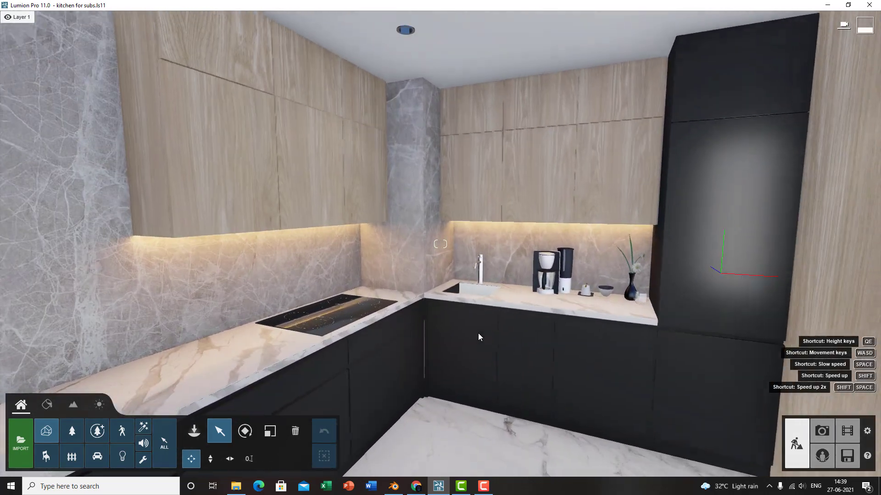
scroll(481, 344, "down", 5)
scroll(500, 367, "up", 4)
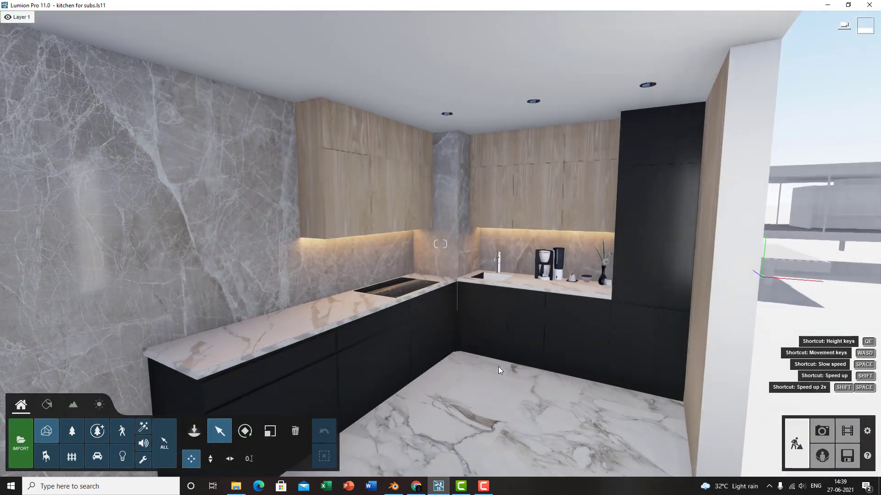
scroll(501, 372, "down", 5)
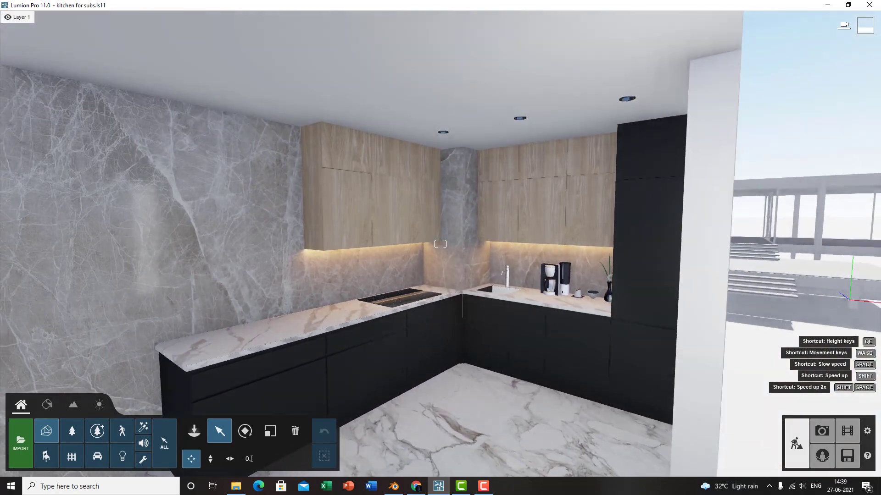
scroll(501, 371, "down", 4)
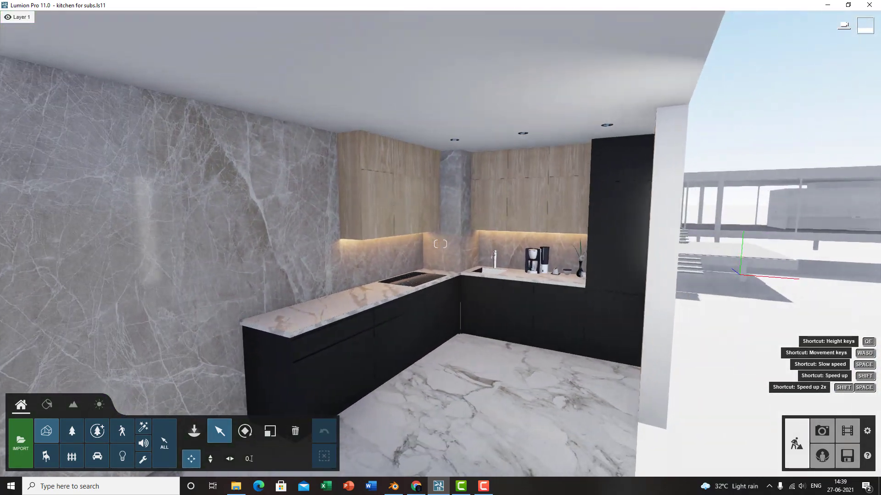
scroll(500, 370, "up", 3)
scroll(499, 366, "down", 4)
scroll(499, 365, "up", 4)
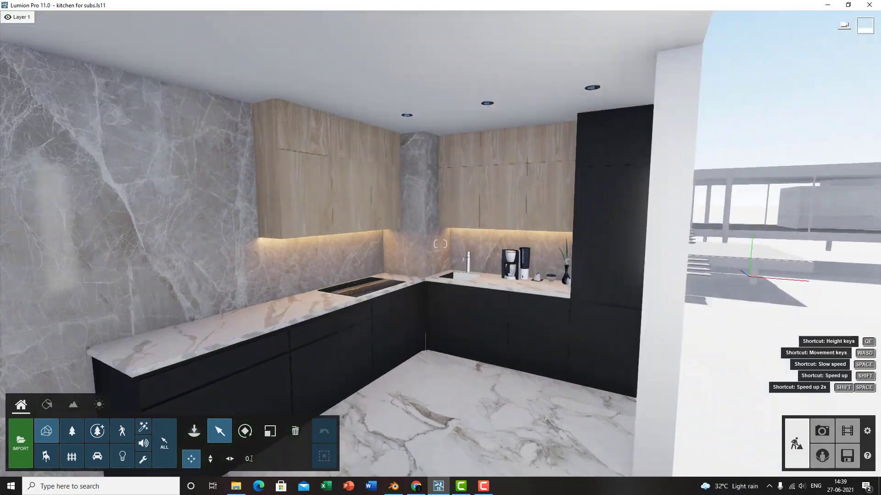
scroll(499, 370, "down", 4)
scroll(498, 385, "up", 7)
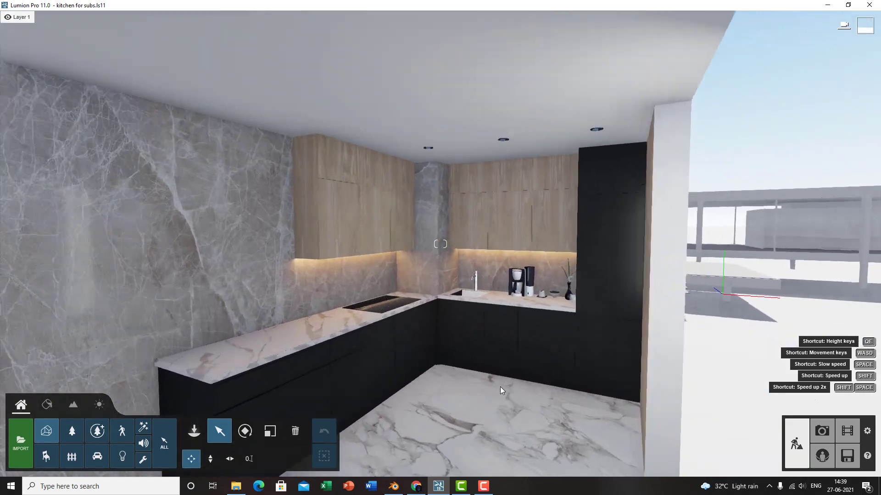
scroll(498, 386, "up", 5)
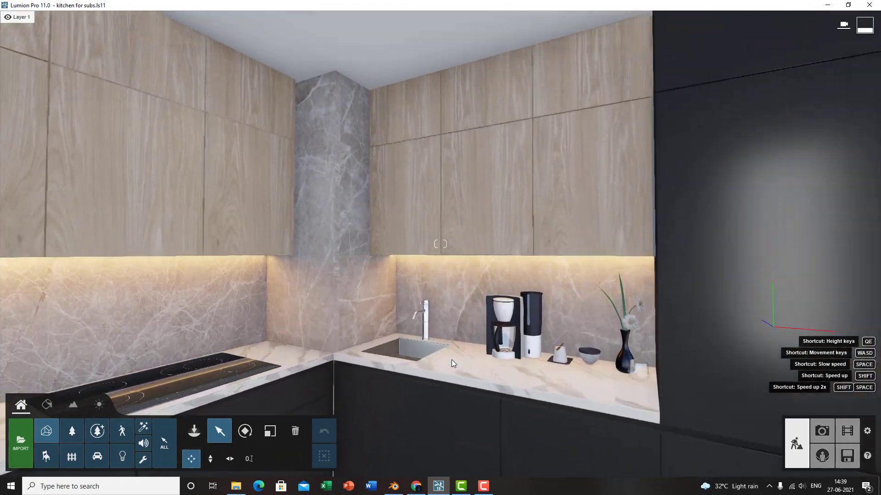
scroll(451, 359, "up", 2)
scroll(462, 345, "down", 6)
Turn toward the back wall, briefly swing outside, then return into the kitchen
key("a")
key("w")
mouse_move(448, 385)
right_mouse_down()
mouse_move(486, 385)
mouse_move(438, 383)
right_mouse_up()
key("w")
key("s")
right_click_drag(518, 370, 493, 393)
key("w")
key("s")
Fly down to counter height for a close look at the sink counter and coffee machine
key("w")
key("d")
key("e")
key("w")
key("s")
key("q")
key("w")
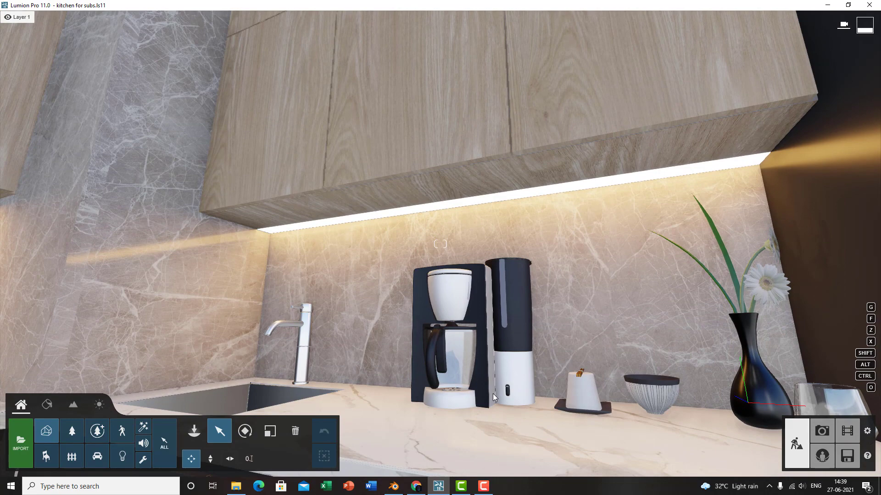
key("s")
key("q")
Reframe the view on the faucet, coffee machine and sink corner
right_click_drag(493, 395, 482, 343)
key("s")
right_click_drag(614, 313, 581, 320)
mouse_move(468, 294)
right_mouse_down()
mouse_move(502, 290)
mouse_move(505, 334)
mouse_move(545, 342)
mouse_move(508, 292)
mouse_move(505, 271)
mouse_move(541, 300)
mouse_move(482, 296)
right_mouse_up()
key("w")
key("s")
key("w")
Tilt down over the counter, rise to cabinet-bottom height and turn toward the cooktop
key("w")
key("s")
key("w")
key("s")
right_click_drag(427, 305, 460, 337)
key("q")
mouse_move(462, 277)
right_mouse_down()
mouse_move(424, 268)
mouse_move(469, 277)
right_mouse_up()
key("w")
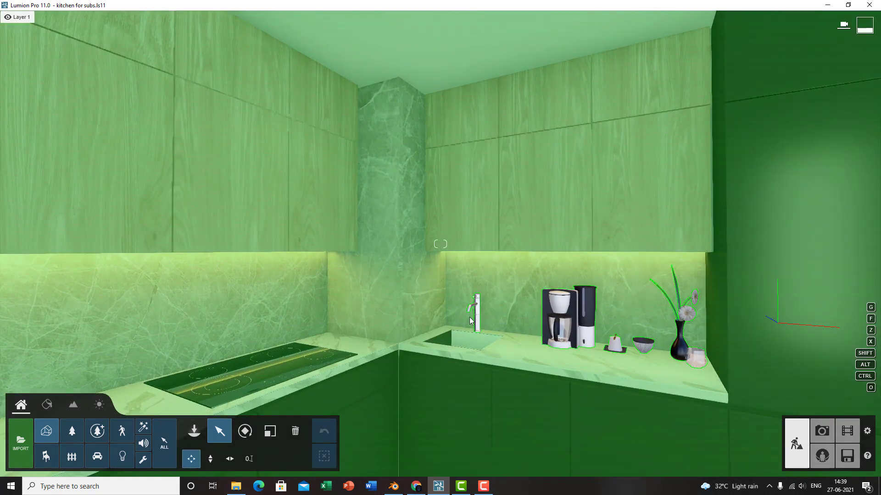
Move toward and away from the sink corner, ending on a wide view of the L-shaped kitchen
key("s")
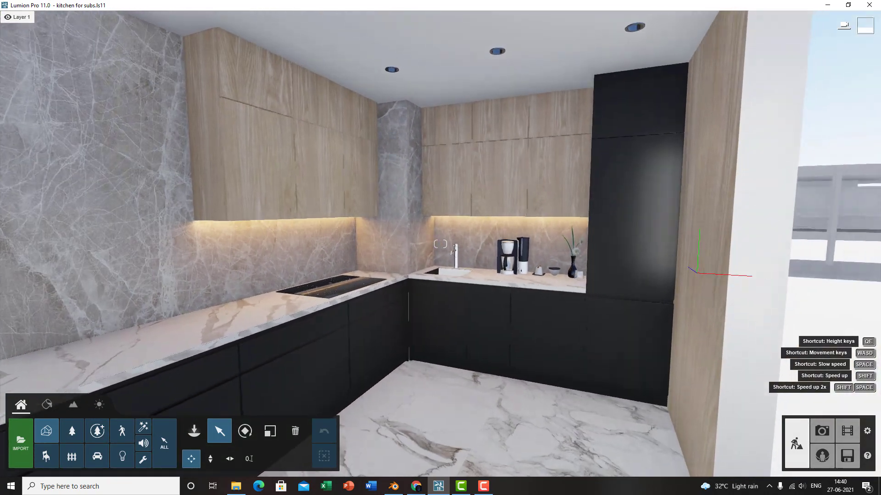
key("w")
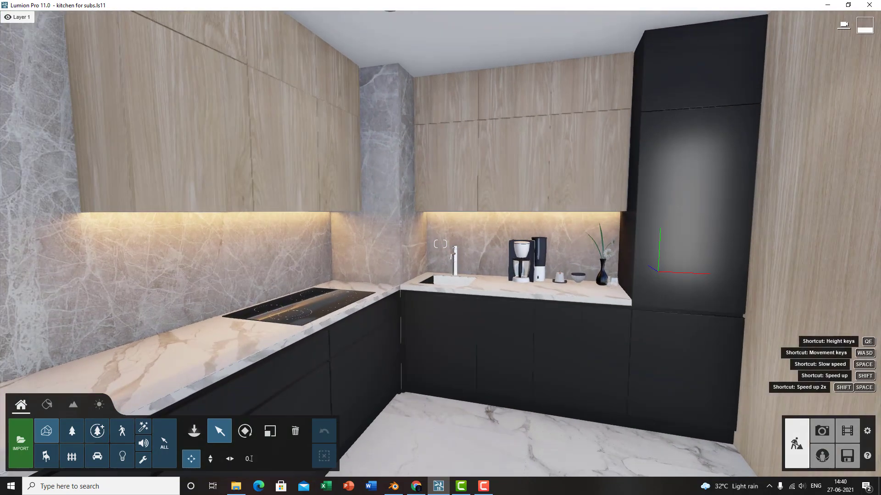
key("s")
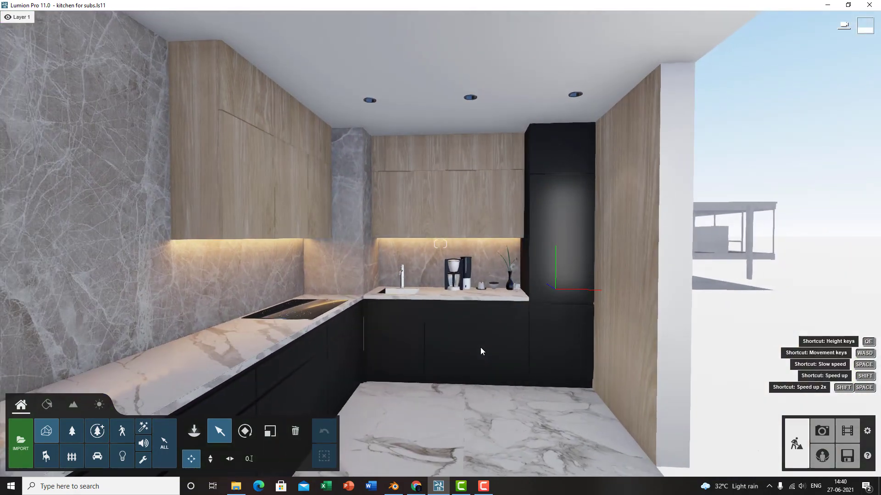
key("w")
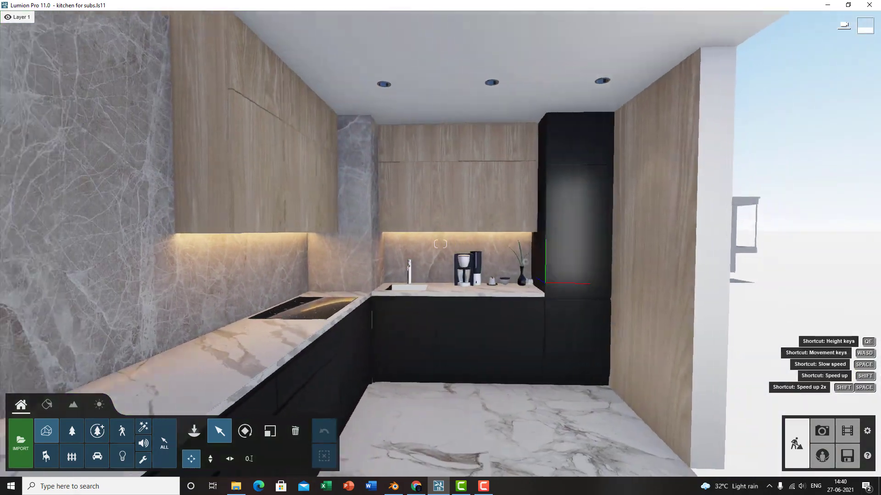
key("s")
key("w")
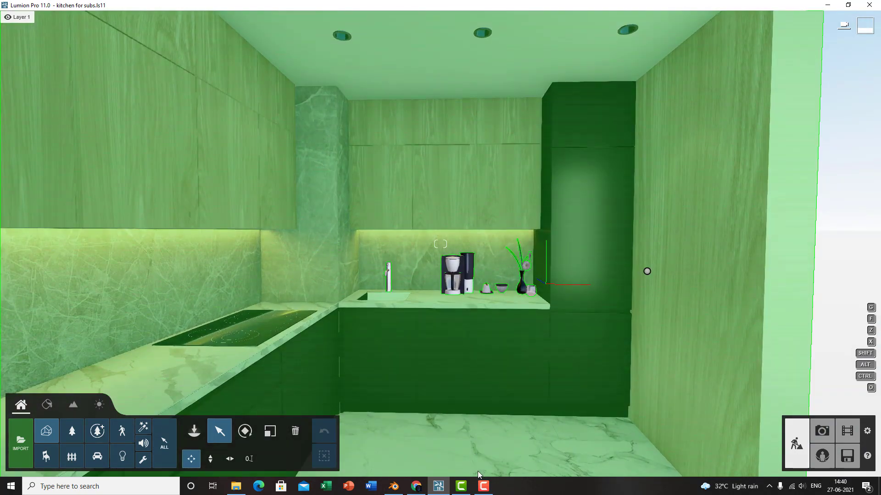
key("w")
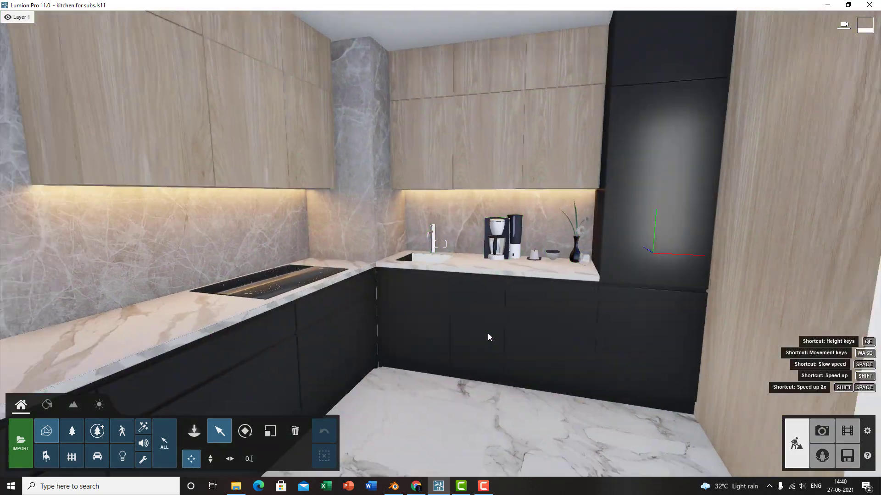
key("s")
right_click_drag(488, 333, 504, 313)
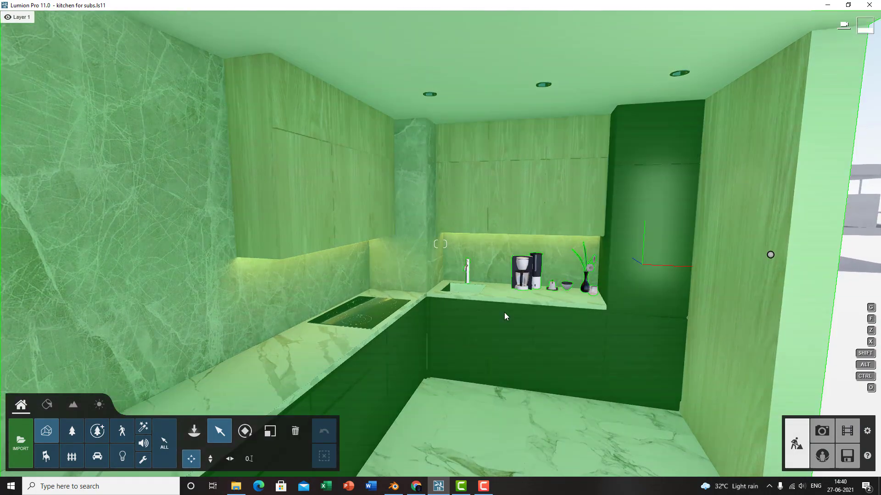
key("w")
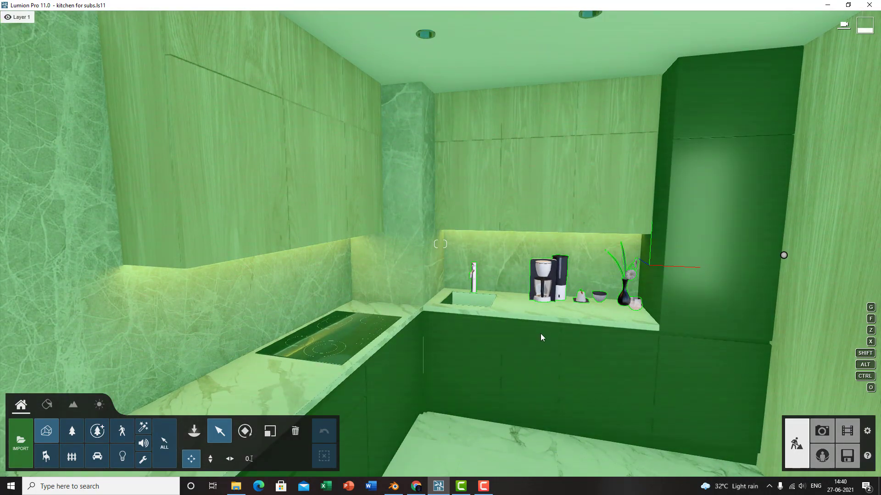
key("s")
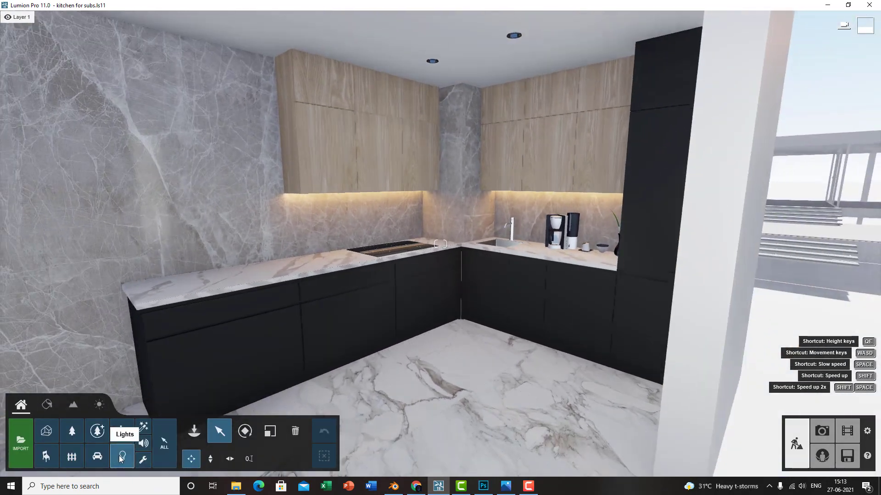
Choose the Reflection control object from the Utilities library
left_click(122, 457)
left_click(143, 460)
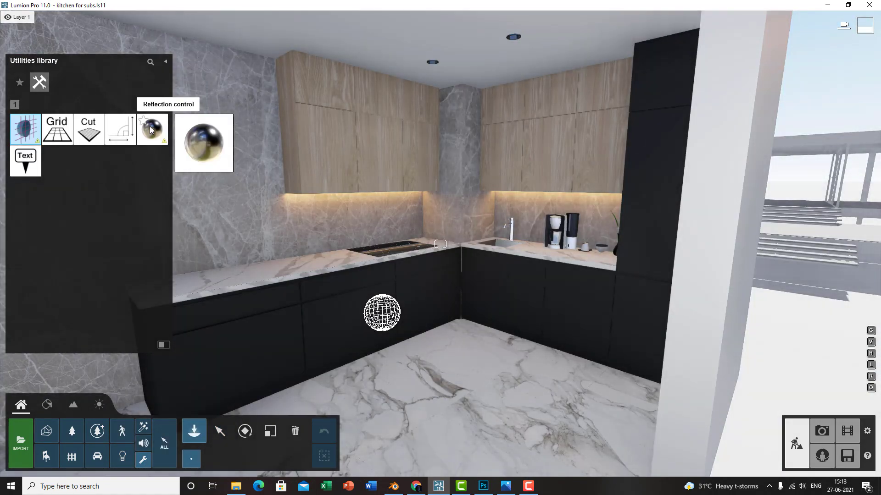
left_click(150, 125)
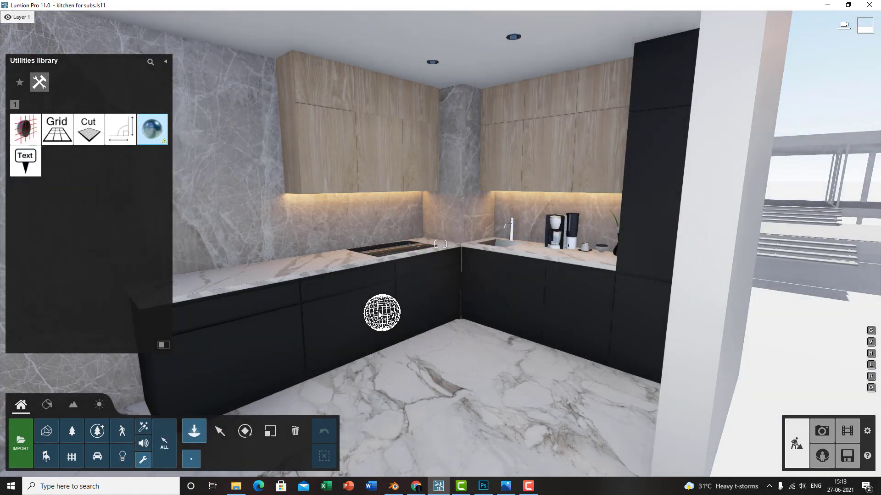
Move the view into the kitchen and switch to selecting placed objects
key("s")
right_click_drag(317, 333, 354, 321)
key("a")
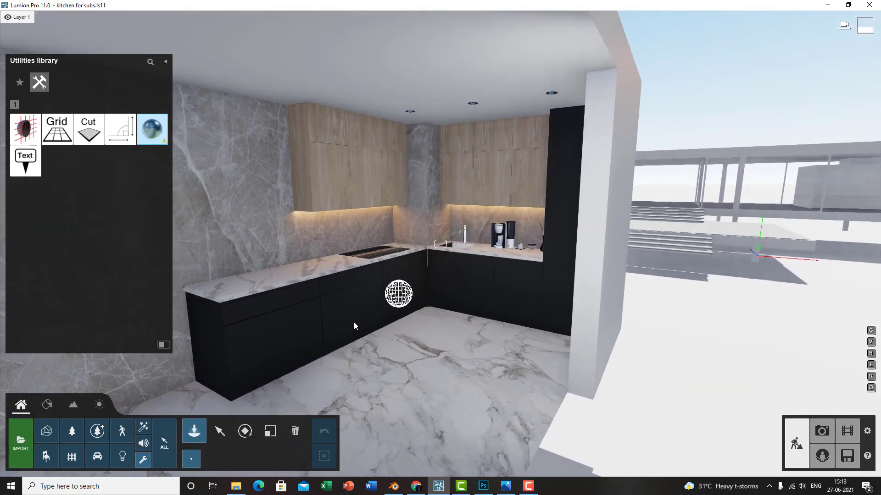
key("w")
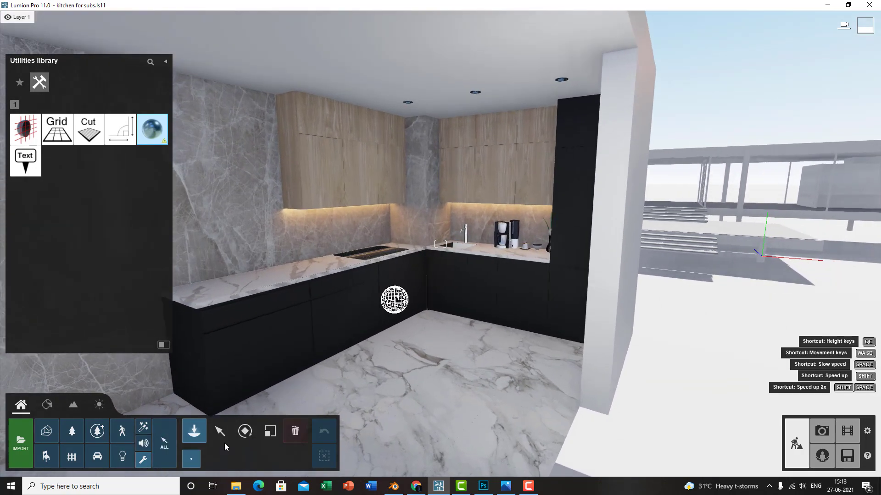
left_click(220, 430)
key("w")
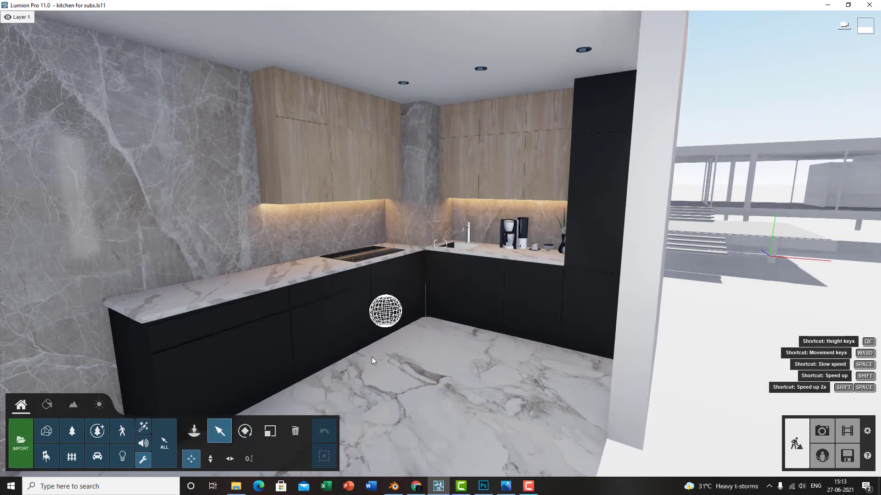
Drag the reflection control sphere and raise it off the floor
left_click_drag(388, 357, 429, 353)
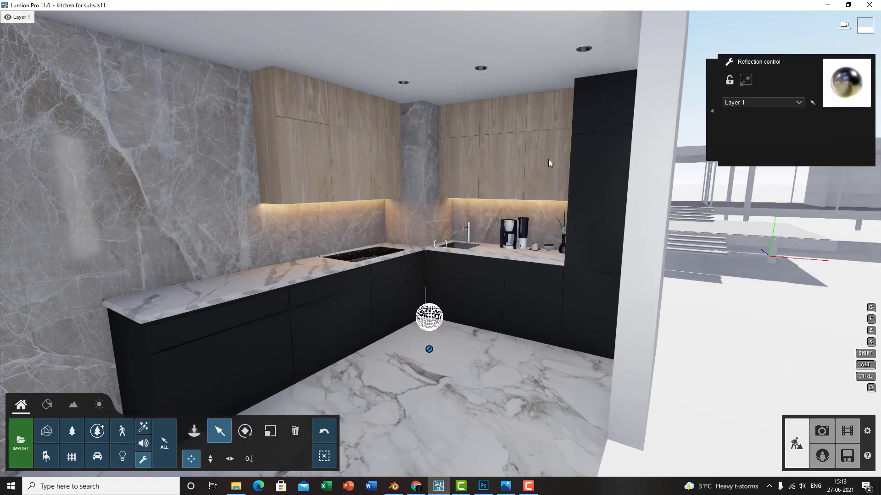
right_click_drag(534, 161, 375, 286)
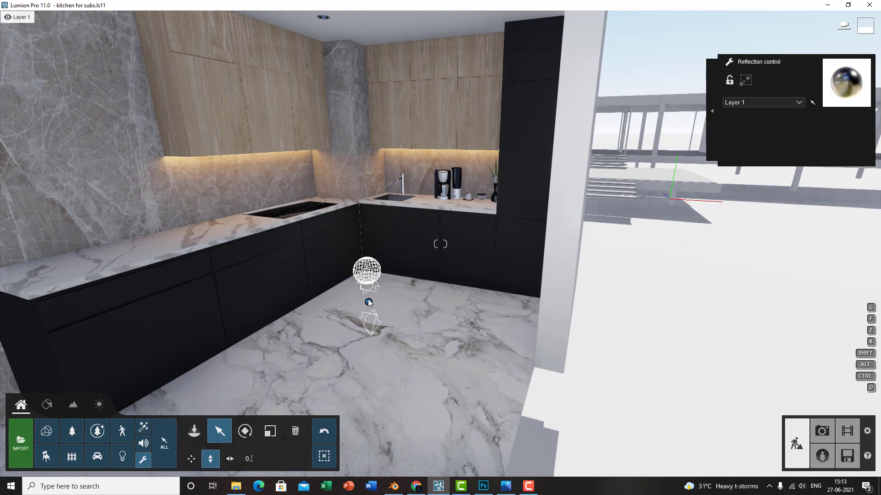
left_click_drag(370, 283, 365, 274)
Look around the kitchen to check the sphere's position beside the sink and hob
key("a")
right_click_drag(365, 274, 480, 181)
key("w")
key("d")
right_click_drag(460, 299, 463, 222)
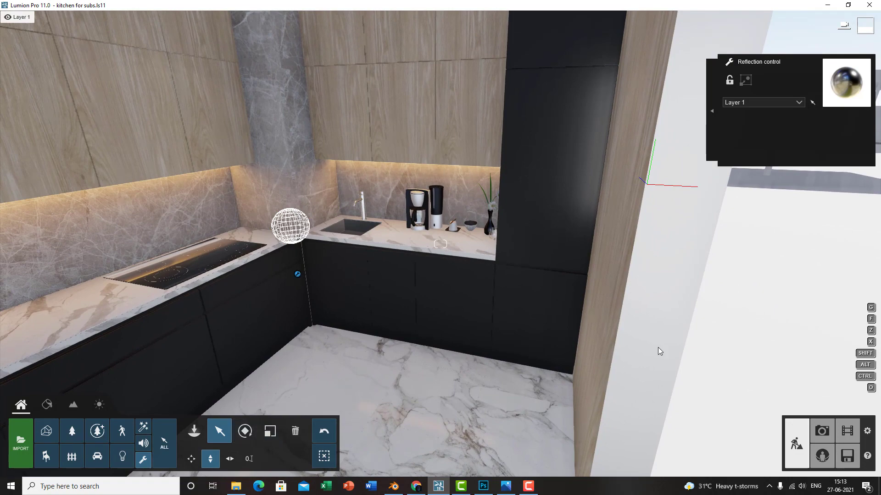
key("s")
key("w")
right_click_drag(523, 222, 447, 316)
Back off to reveal the ceiling lights and select the under-cabinet area light
key("w")
key("a")
key("s")
key("s")
key("w")
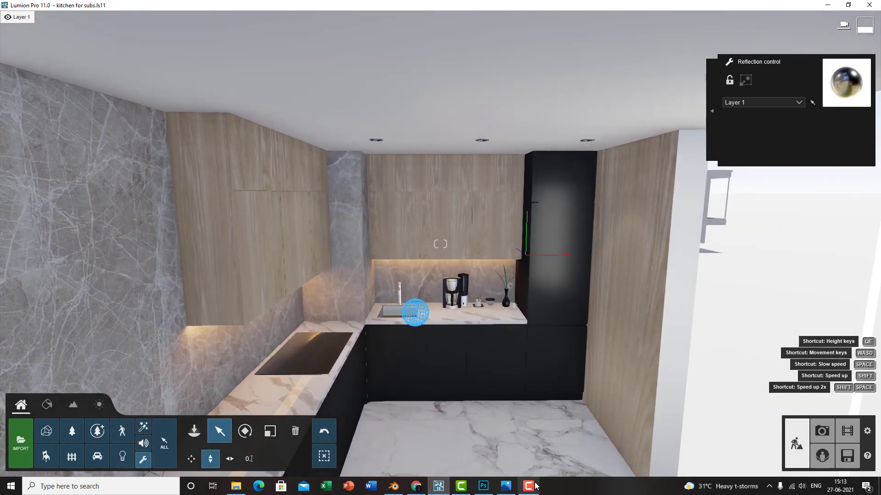
left_click(529, 487)
left_click(837, 445)
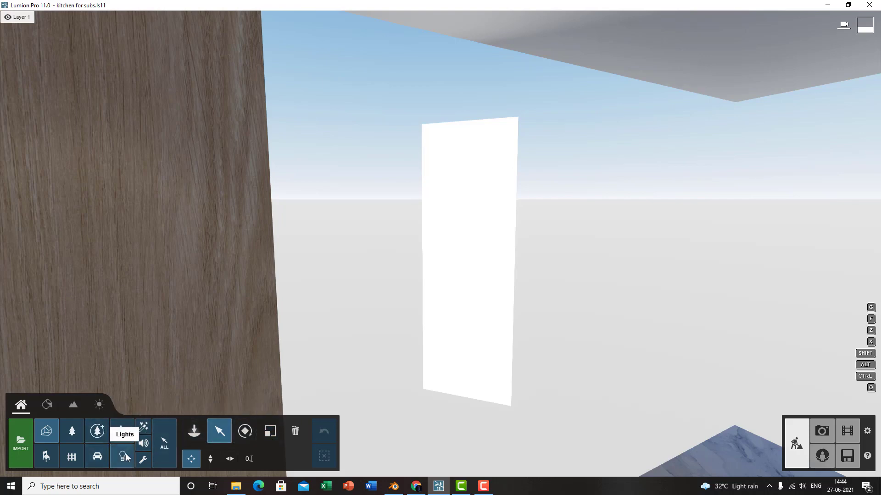
left_click(467, 269)
Fly around the counter, cabinets and ceiling spotlights toward the sink and hob corners
key("s")
right_click_drag(504, 375, 425, 254)
key("d")
key("d")
key("w")
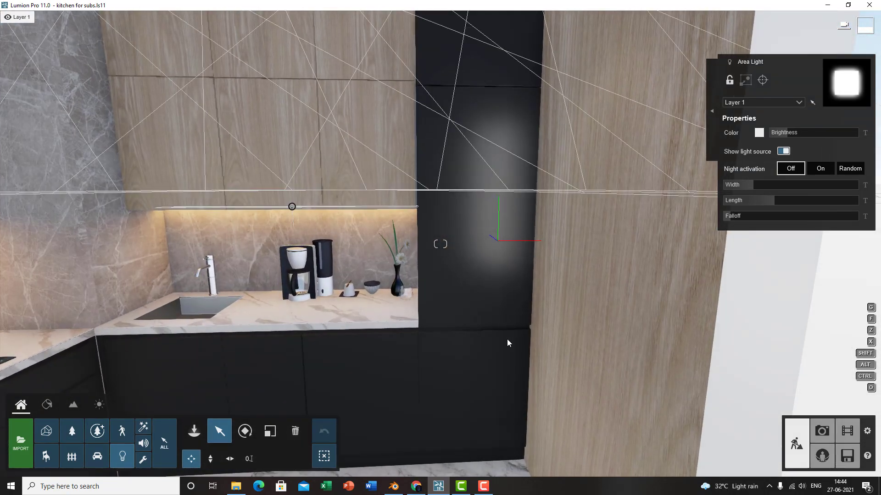
key("s")
right_click_drag(508, 360, 458, 329)
key("w")
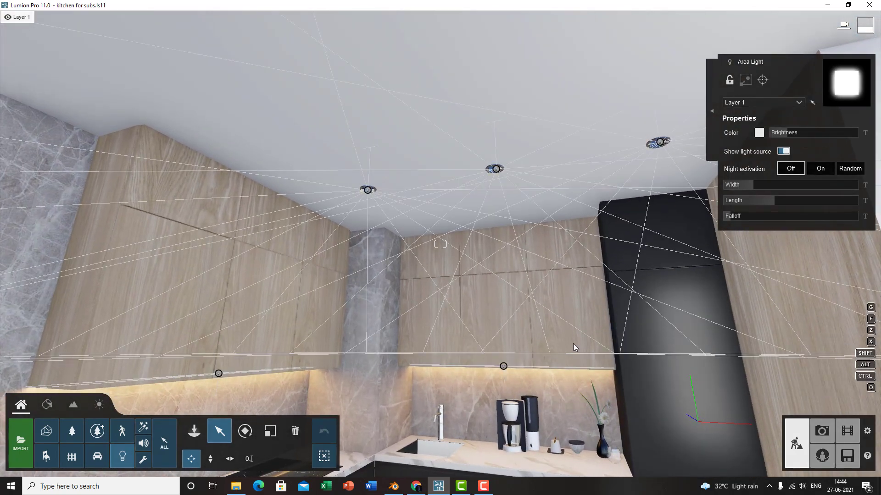
key("s")
right_click_drag(573, 344, 333, 246)
key("w")
key("s")
key("w")
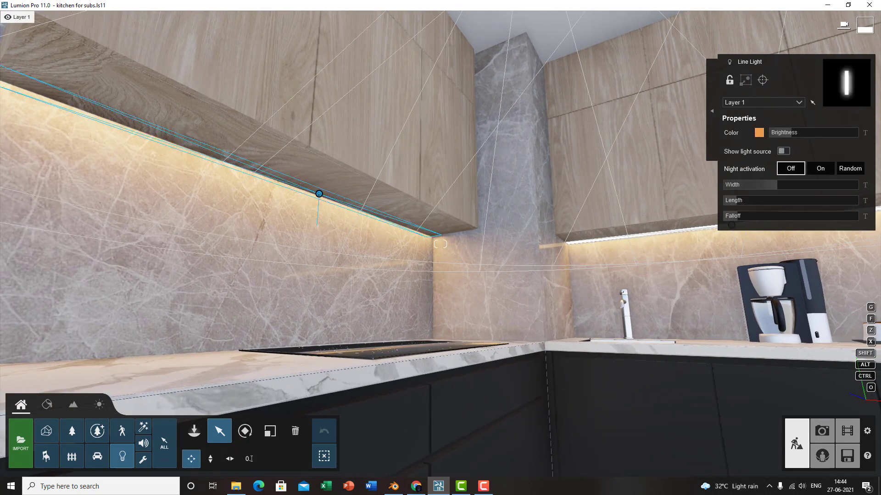
Turn toward the coffee maker and corner cabinets, then frame the kitchen corner facing the sink wall
right_click_drag(577, 314, 755, 196)
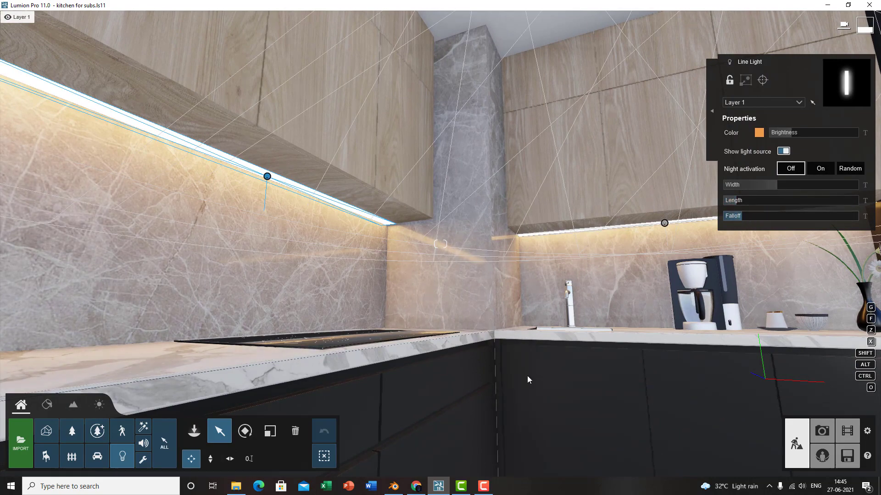
right_click_drag(519, 389, 471, 340)
key("s")
key("q")
key("d")
key("e")
key("a")
key("s")
key("w")
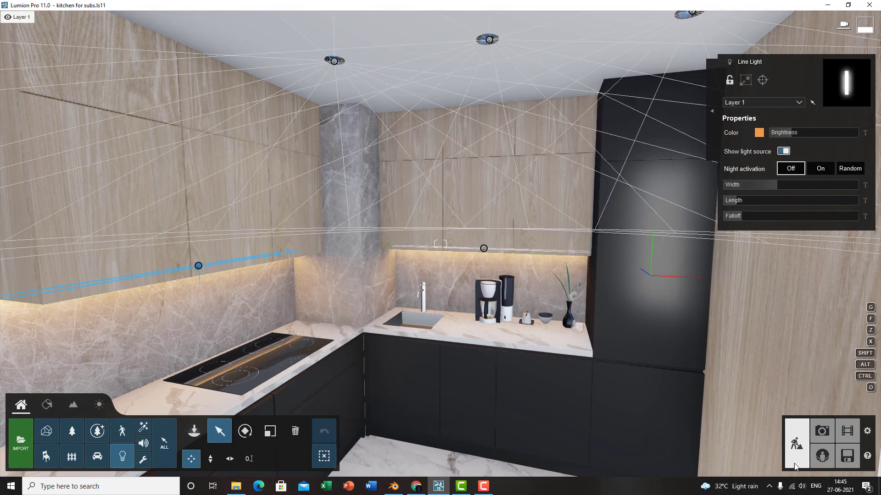
In Photo mode, turn the camera toward the back wall at about 1.61 m height
left_click(823, 431)
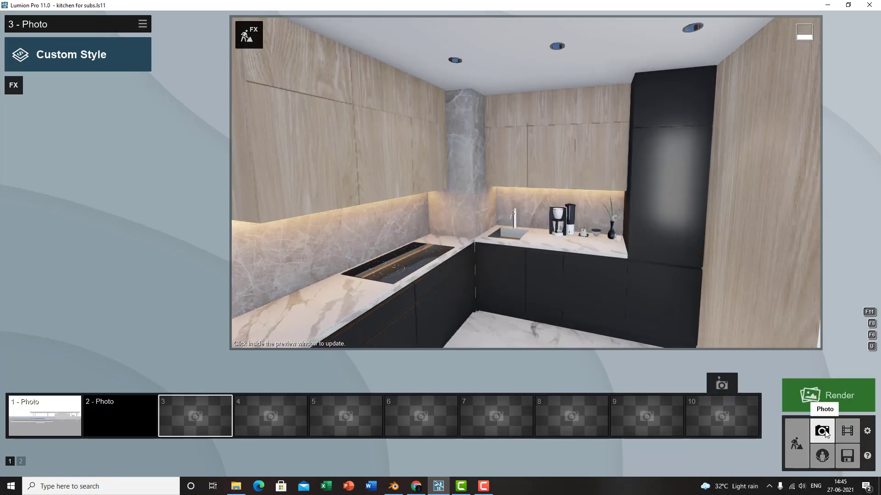
key("s")
right_click_drag(444, 293, 468, 278)
key("w")
middle_click_drag(469, 280, 459, 243)
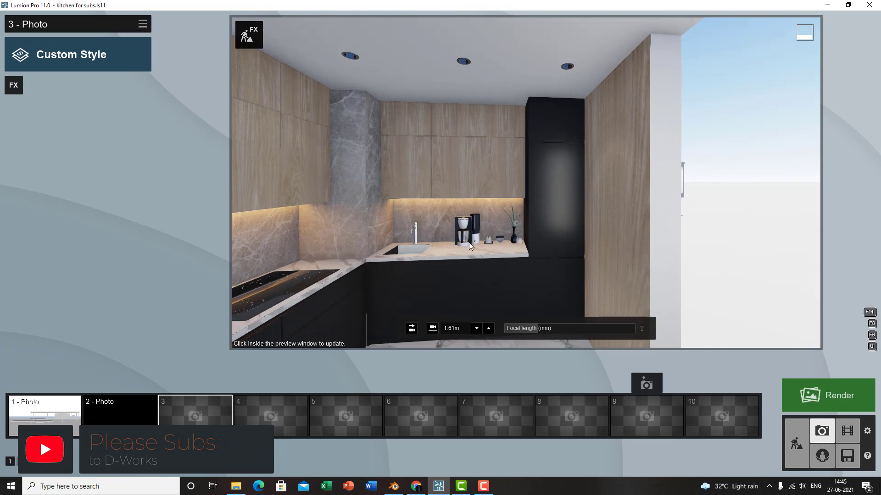
key("s")
right_click_drag(493, 254, 497, 245)
key("w")
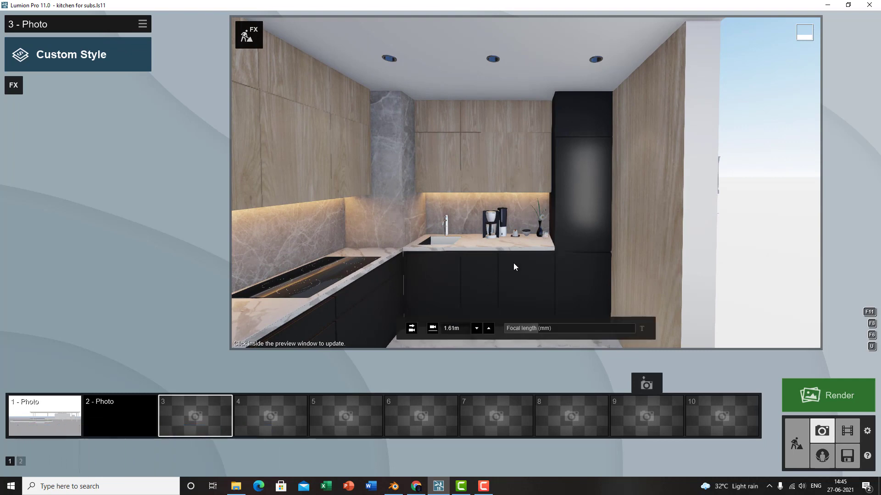
right_click_drag(513, 263, 510, 261)
key("a")
left_click(513, 243)
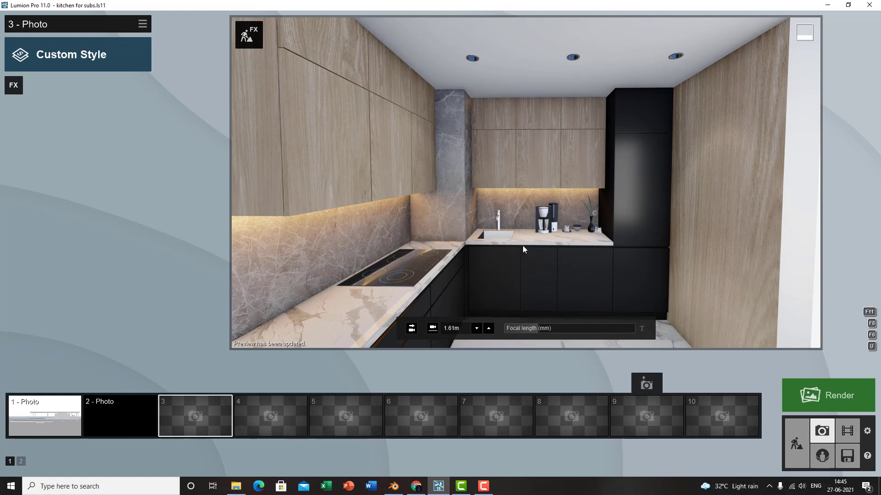
Reposition the camera lower in the kitchen, rotating and fine-tuning its position
key("s")
key("w")
key("e")
key("d")
key("d")
key("a")
right_click_drag(542, 273, 551, 296)
key("w")
right_click_drag(520, 263, 501, 251)
key("d")
key("a")
key("d")
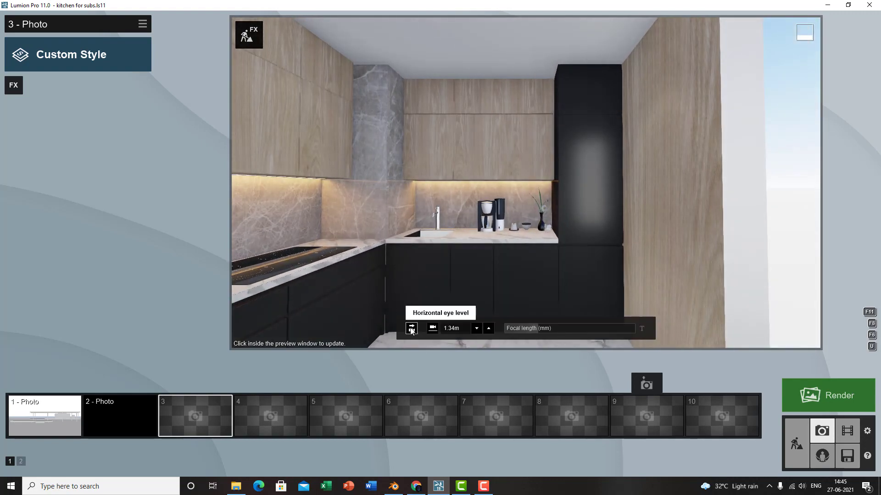
Level the camera at a 1.60 m eye level with 23.2 mm focal length, then nudge it lower
left_click(412, 328)
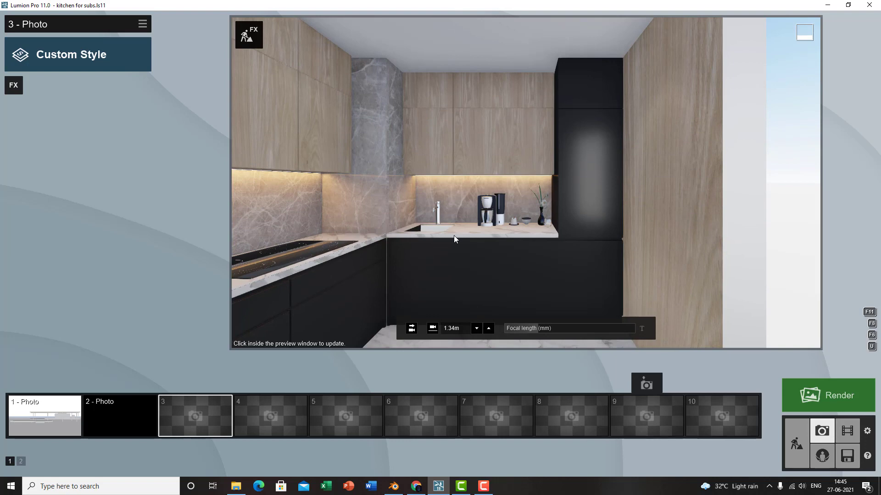
left_click(433, 329)
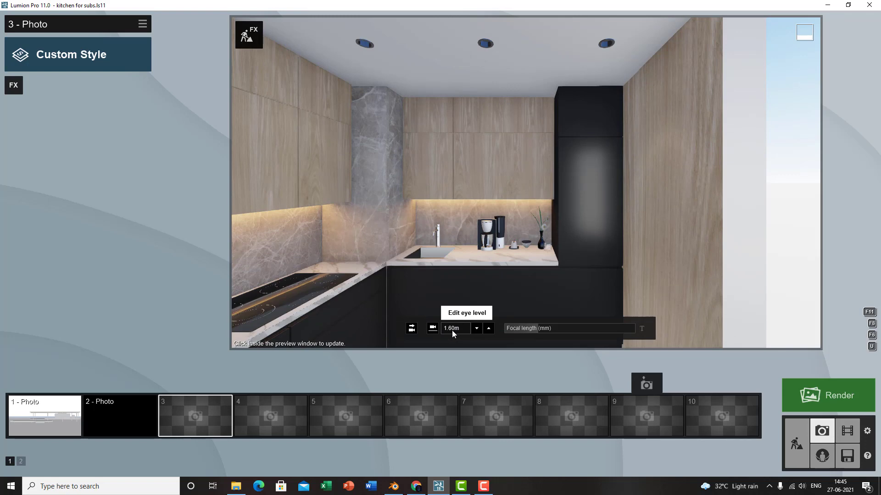
left_click(477, 329)
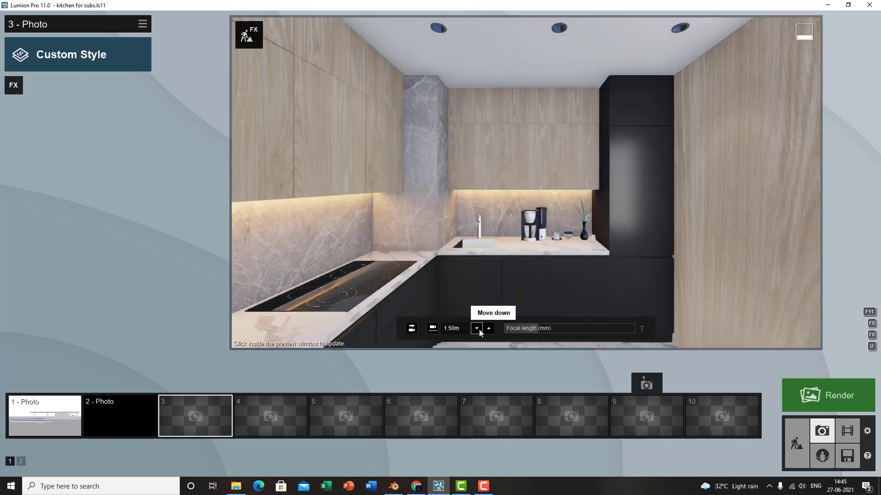
left_click(489, 329)
left_click_drag(532, 329, 562, 328)
scroll(555, 284, "down", 5)
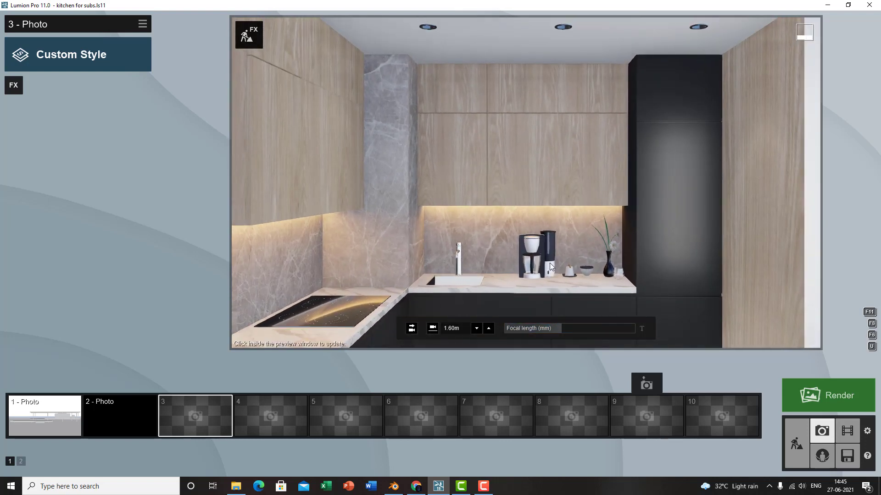
middle_click_drag(549, 263, 552, 276)
scroll(552, 276, "down", 2)
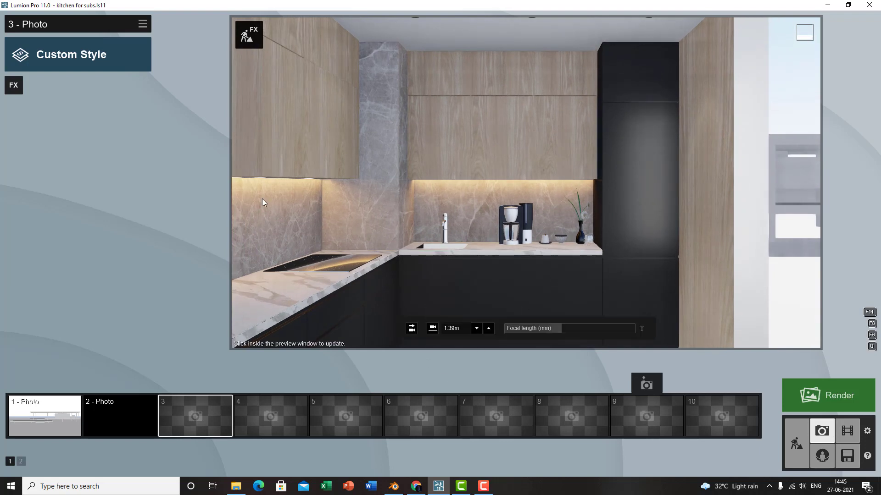
Add a Handheld Camera effect with higher tilt angle and focal length, then disable it
left_click(12, 88)
left_click(274, 258)
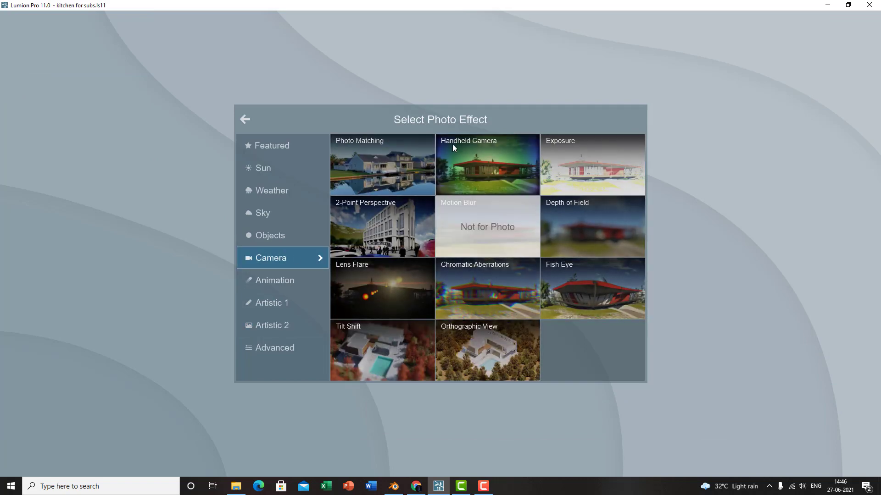
left_click(483, 156)
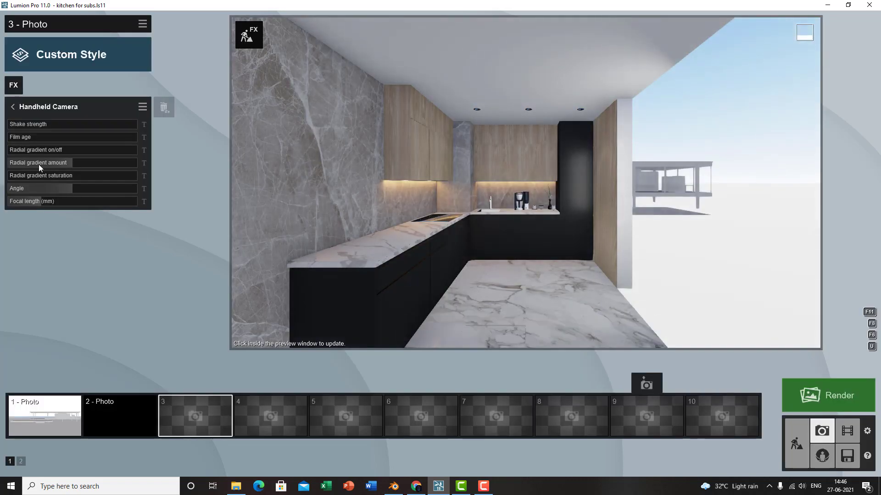
left_click_drag(76, 188, 145, 196)
scroll(587, 204, "up", 5)
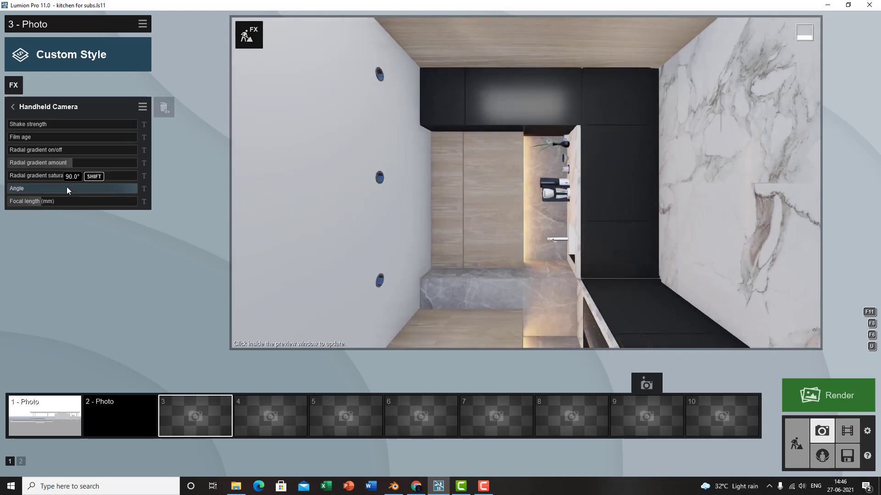
left_click_drag(46, 201, 59, 201)
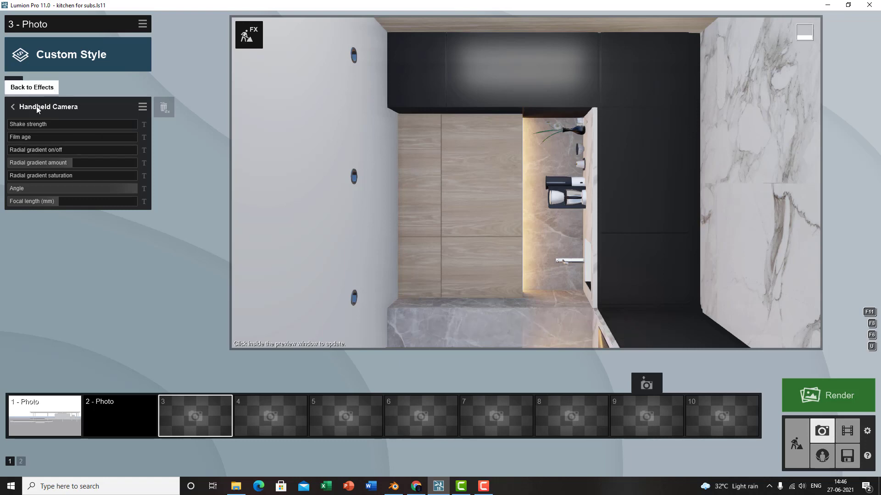
left_click(13, 106)
left_click(141, 107)
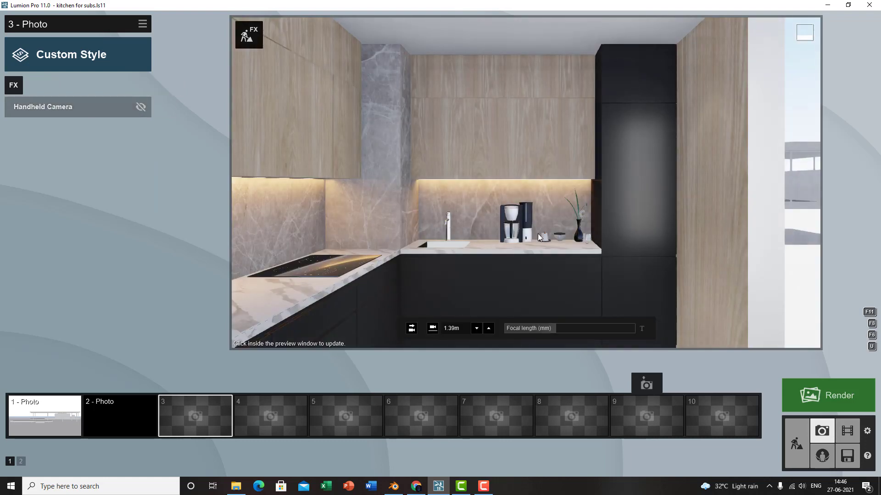
Turn the view slightly left and store it as photo 3
left_click(651, 246)
right_click_drag(651, 247, 640, 244)
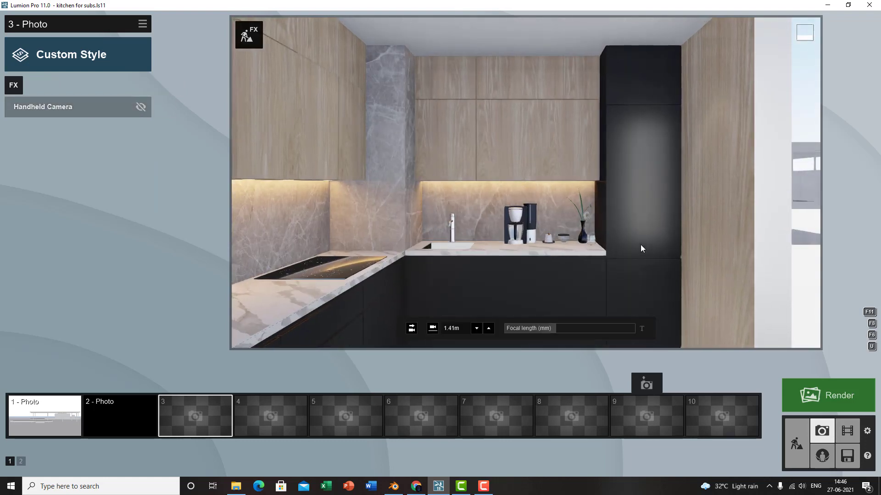
scroll(640, 244, "down", 2)
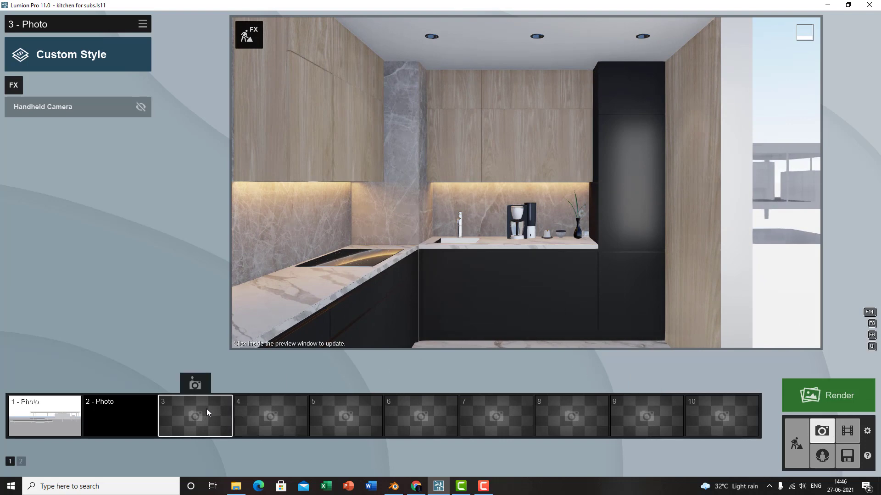
left_click(194, 385)
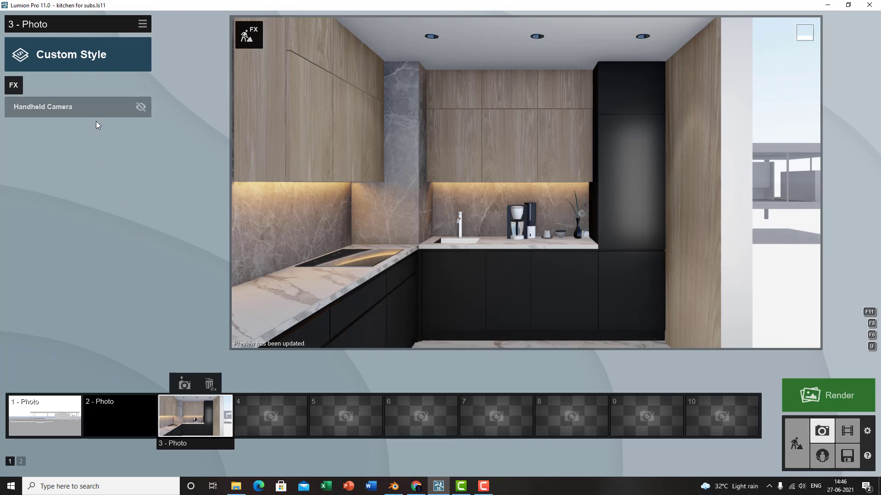
Delete the Handheld Camera effect and apply the Realistic style to photo 3
mouse_move(117, 111)
double_click(161, 109)
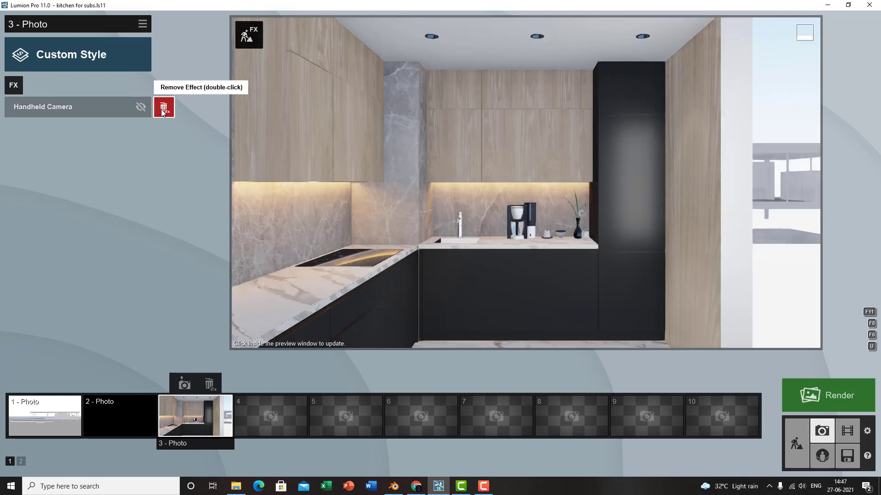
left_click(64, 56)
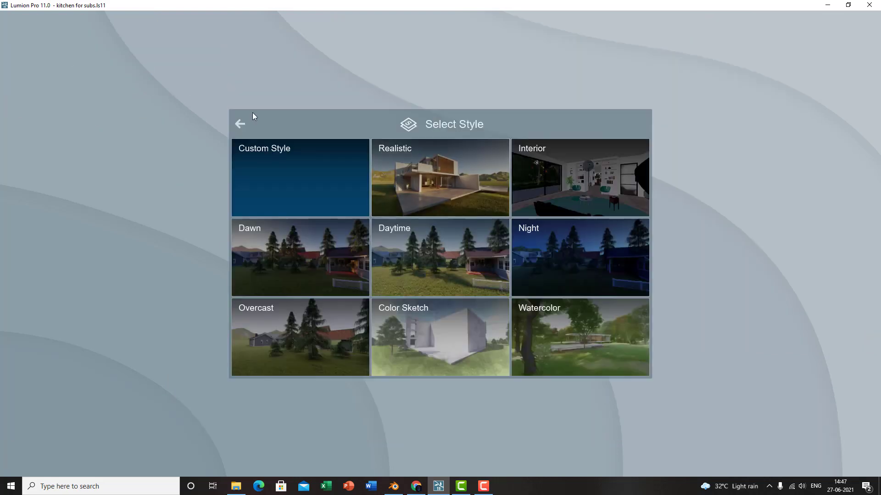
left_click(438, 185)
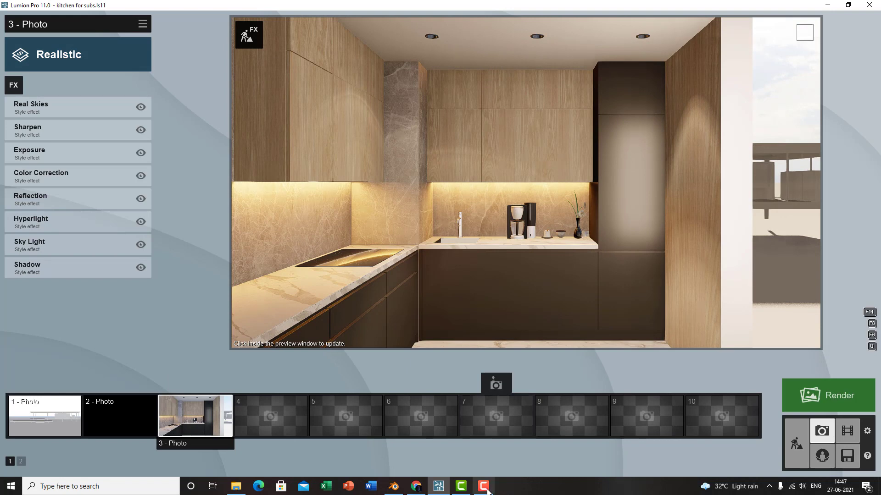
left_click(483, 486)
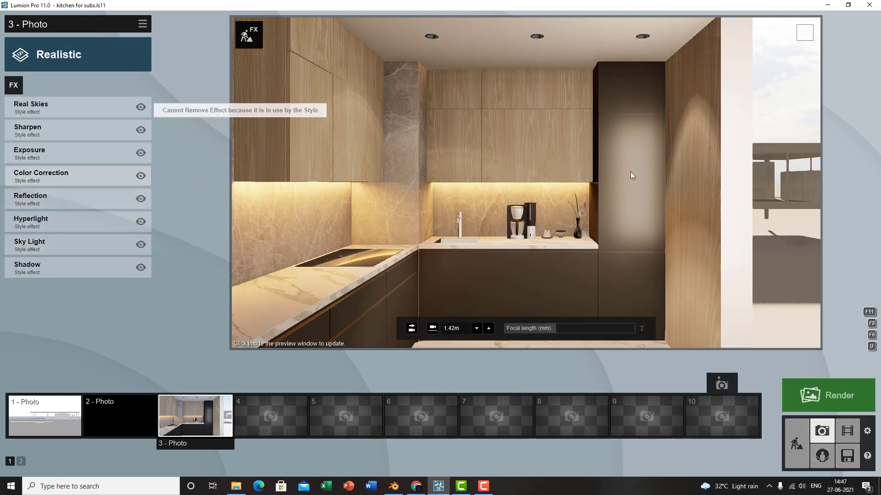
In Color Correction, cool the temperature, add contrast, raise gamma to 1.1 and push Limit low up
left_click(537, 207)
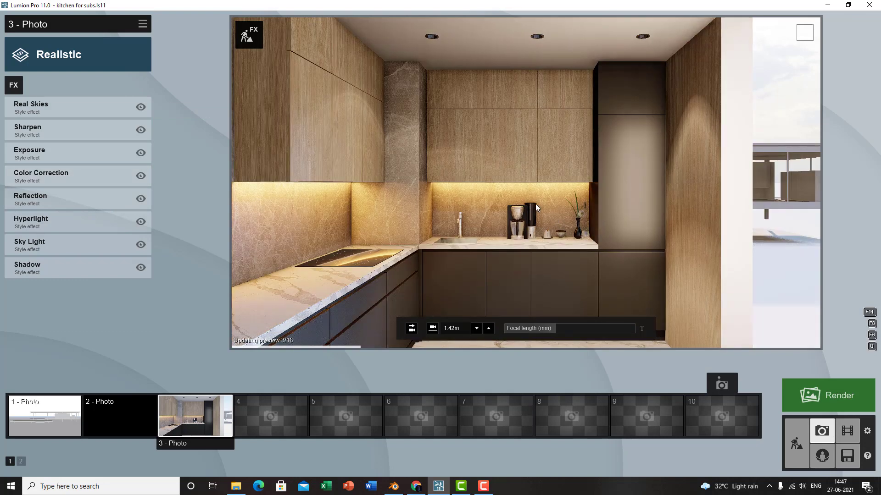
left_click(67, 176)
left_click_drag(82, 123, 77, 137)
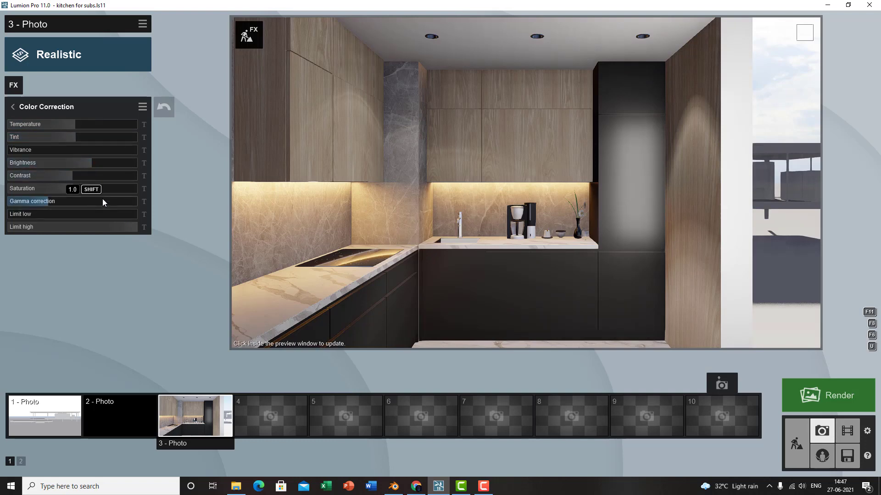
left_click_drag(76, 176, 81, 175)
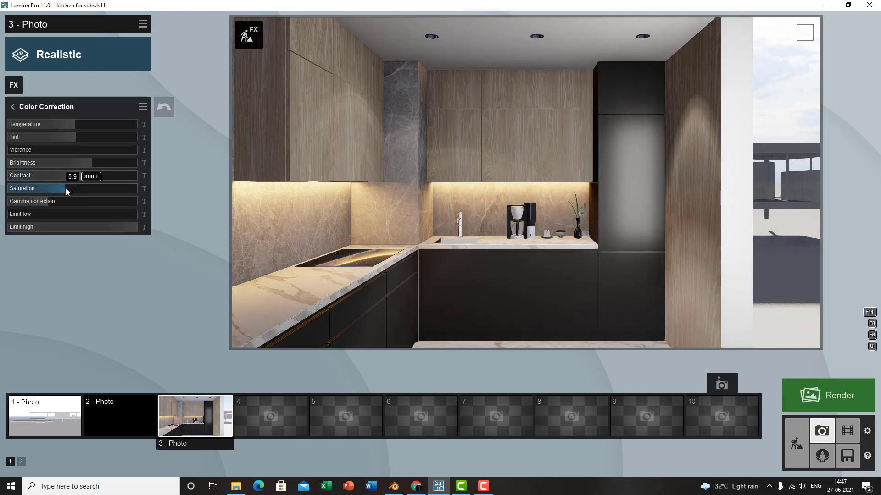
left_click_drag(64, 187, 63, 188)
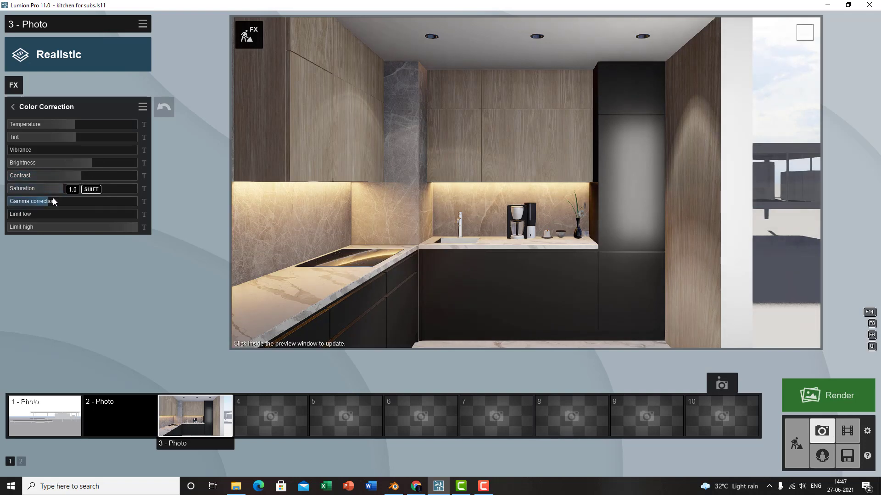
left_click(52, 201)
left_click(51, 202)
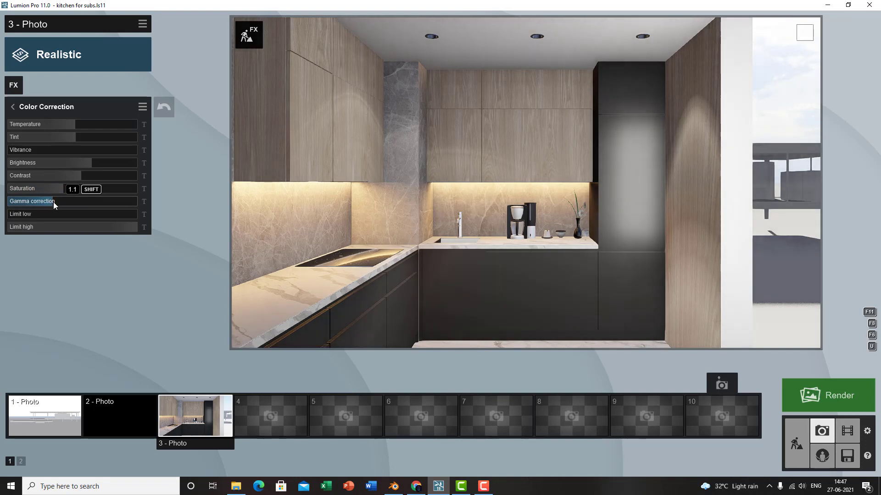
left_click_drag(9, 212, 13, 215)
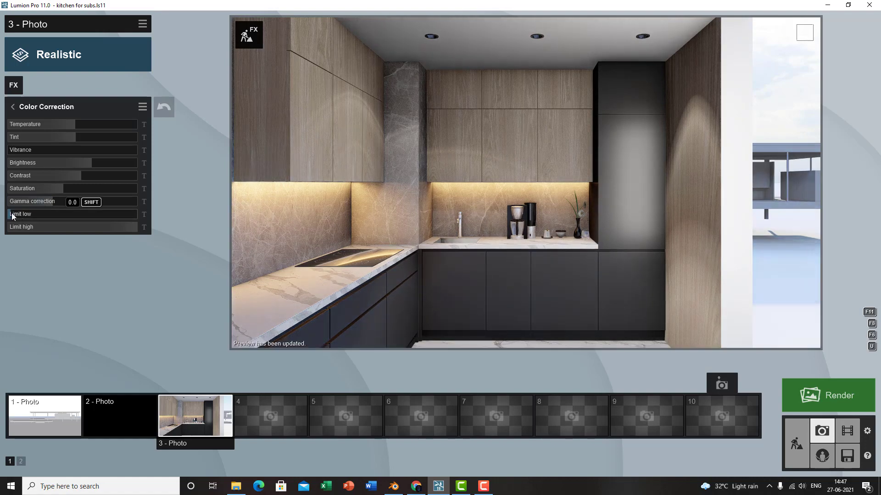
mouse_move(12, 212)
left_mouse_down()
mouse_move(128, 208)
mouse_move(10, 214)
left_mouse_up()
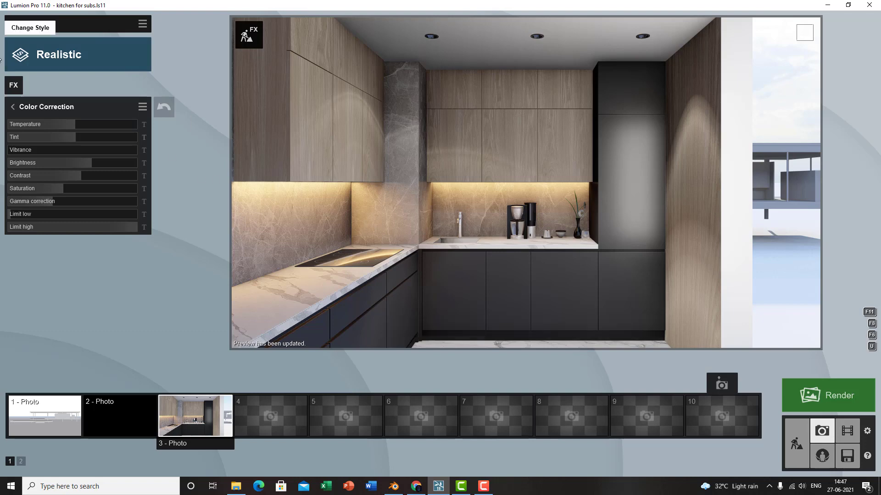
Return to photo 3's effect list after briefly opening the effects library
left_click(13, 106)
left_click(10, 83)
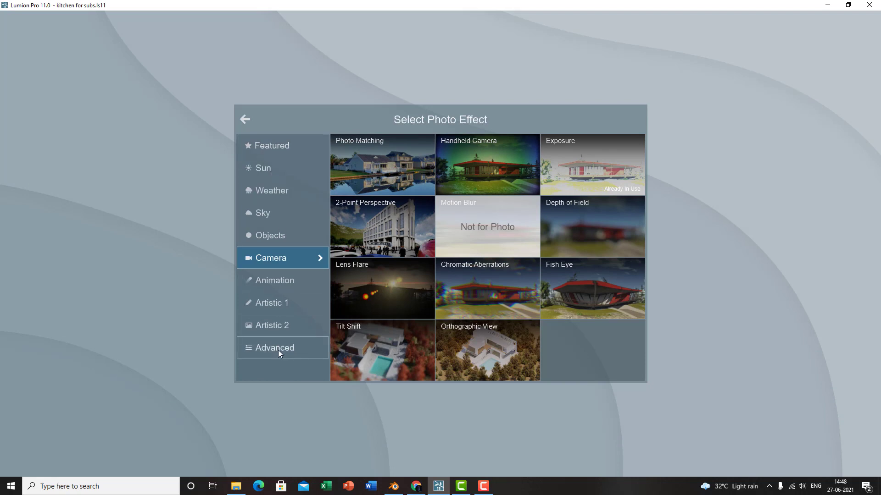
left_click(248, 121)
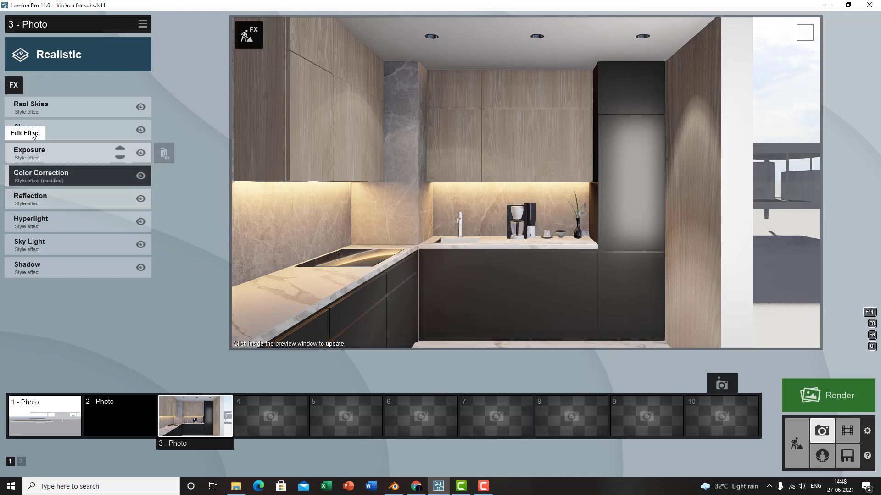
In Reflection's plane editor, add planes on the floor, left wall and back wall, then confirm
left_click(431, 194)
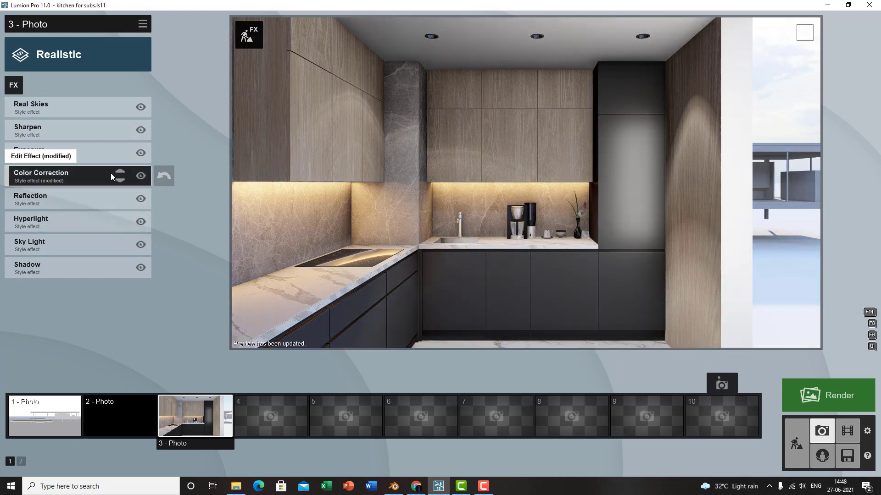
left_click(57, 198)
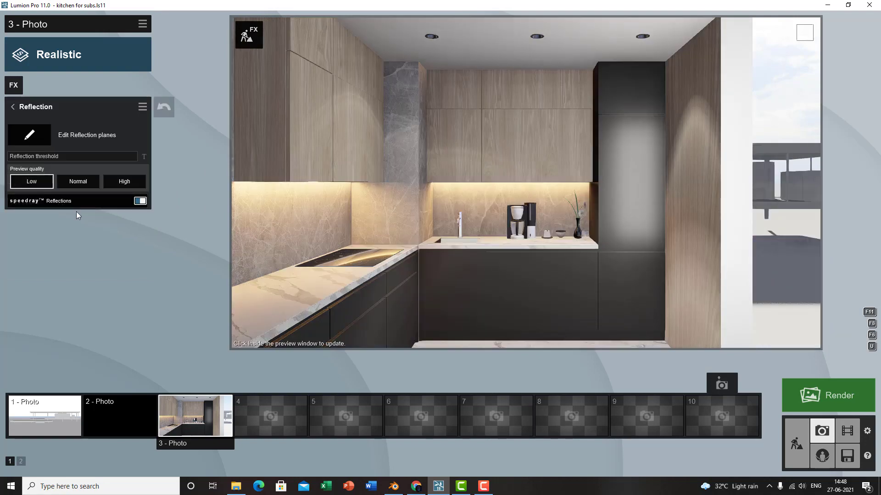
left_click(32, 129)
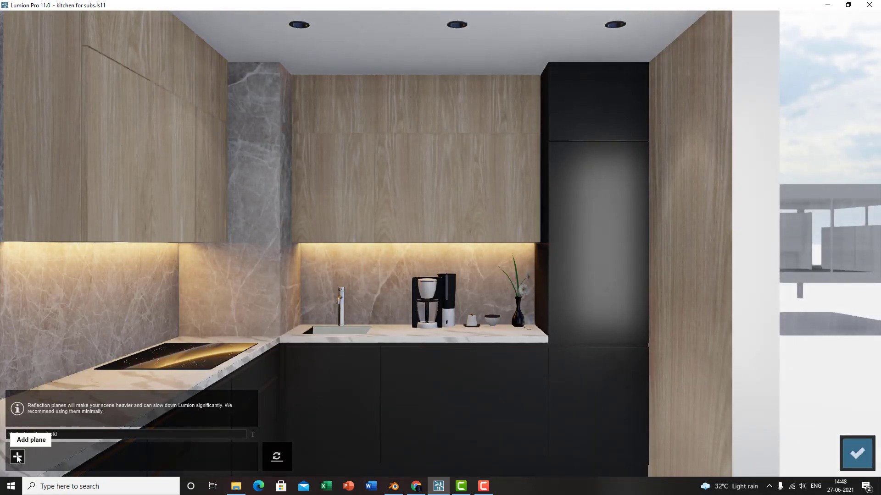
left_click(18, 456)
right_click_drag(440, 337, 445, 384)
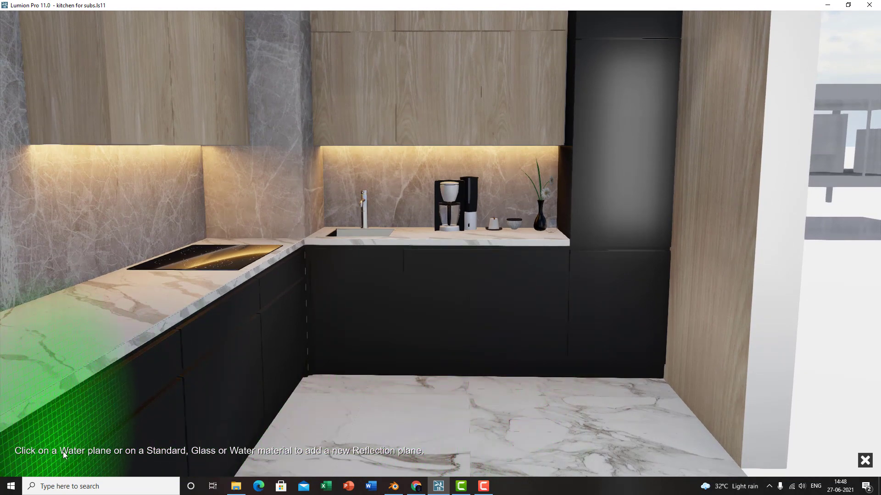
left_click(466, 420)
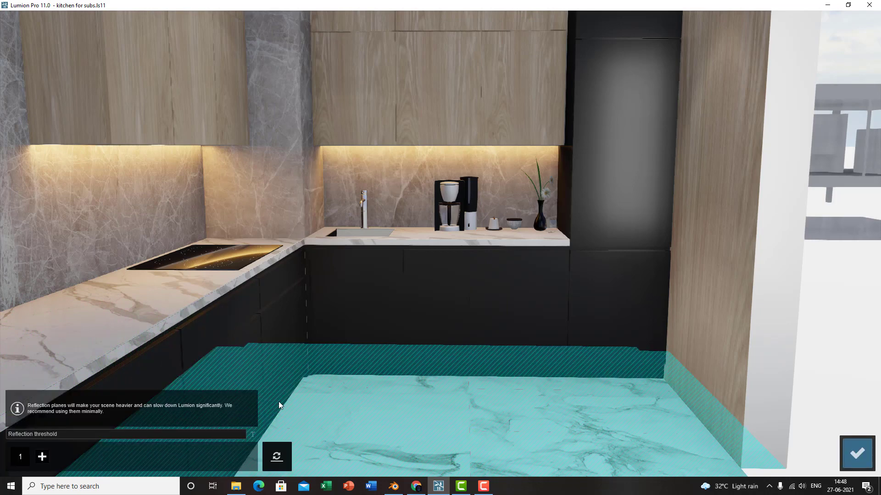
left_click(42, 457)
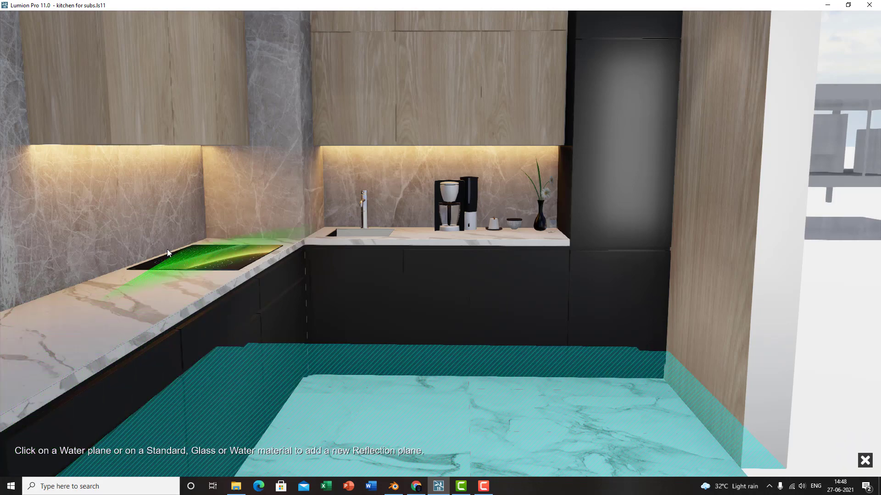
left_click(164, 220)
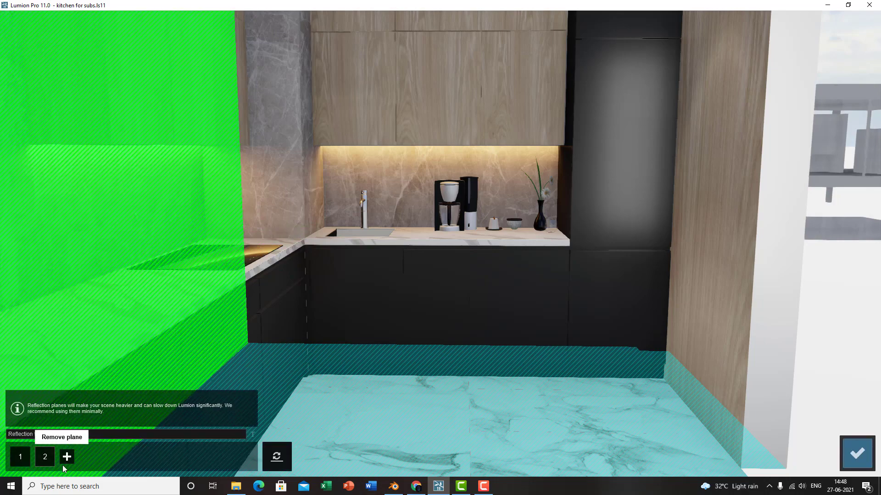
left_click(65, 461)
left_click(382, 192)
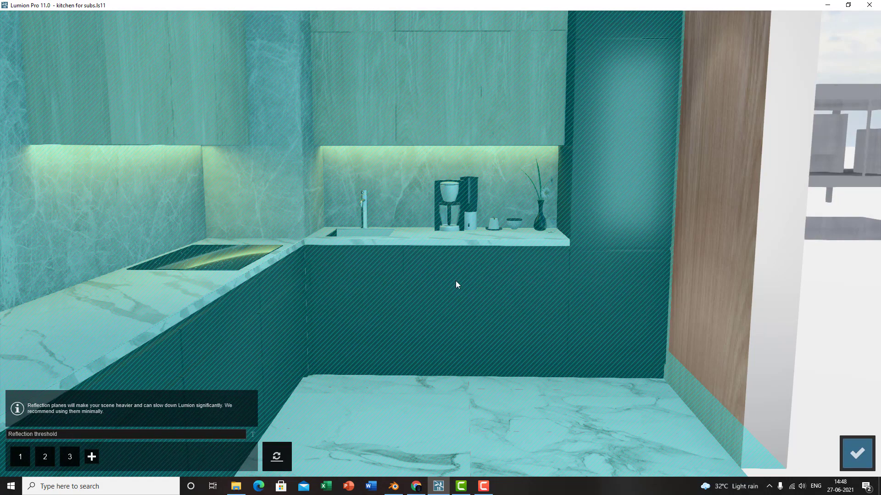
right_click_drag(455, 281, 455, 280)
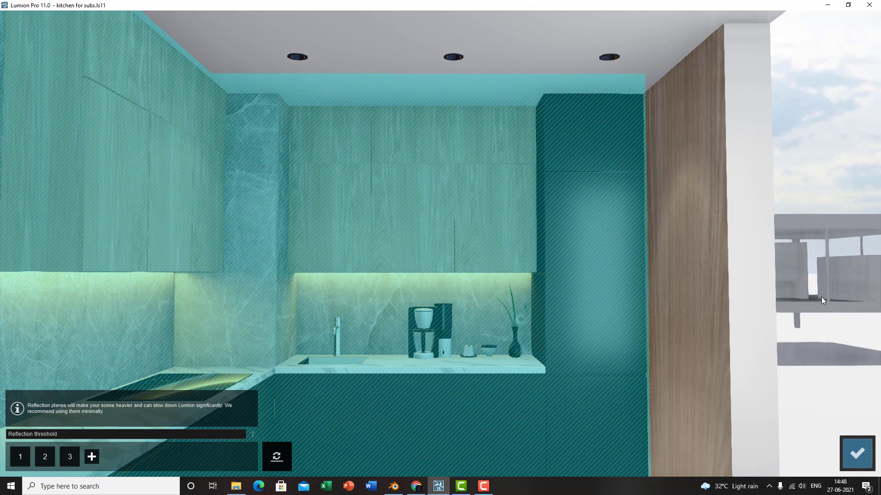
left_click(859, 452)
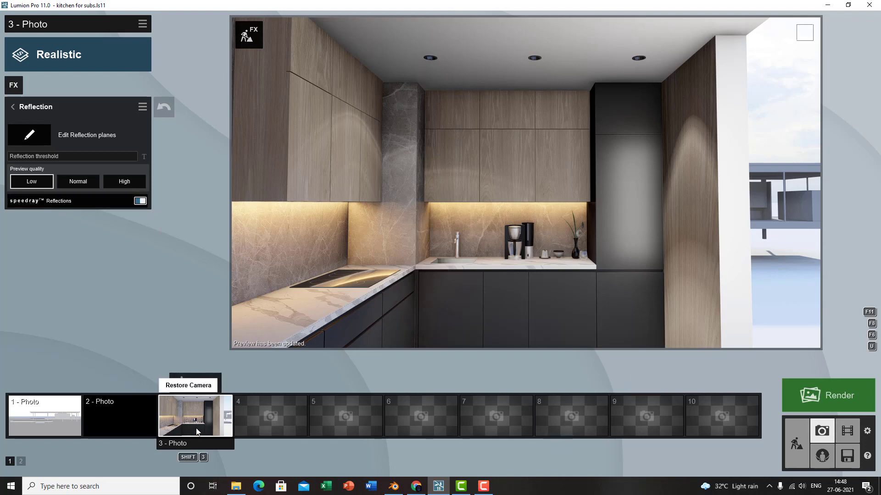
Restore photo 3's saved camera and turn on Hyperlight in the preview
left_click(192, 412)
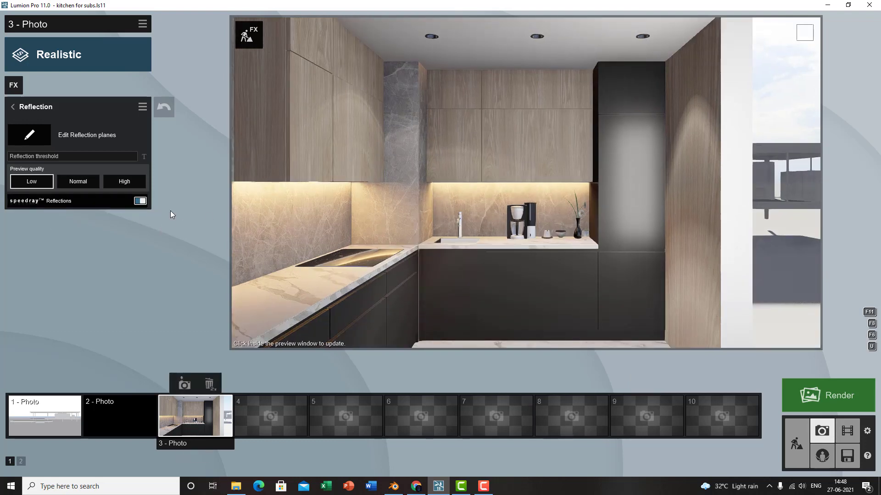
mouse_move(415, 266)
left_click(593, 252)
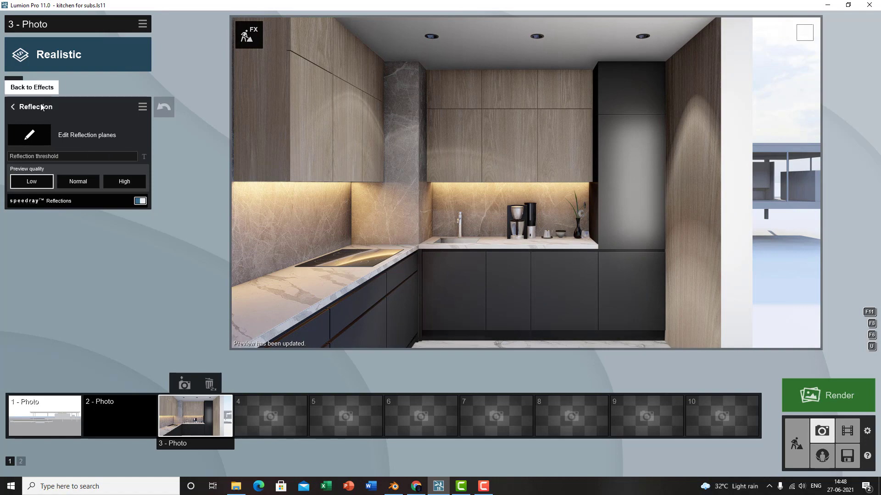
left_click(13, 106)
left_click(71, 234)
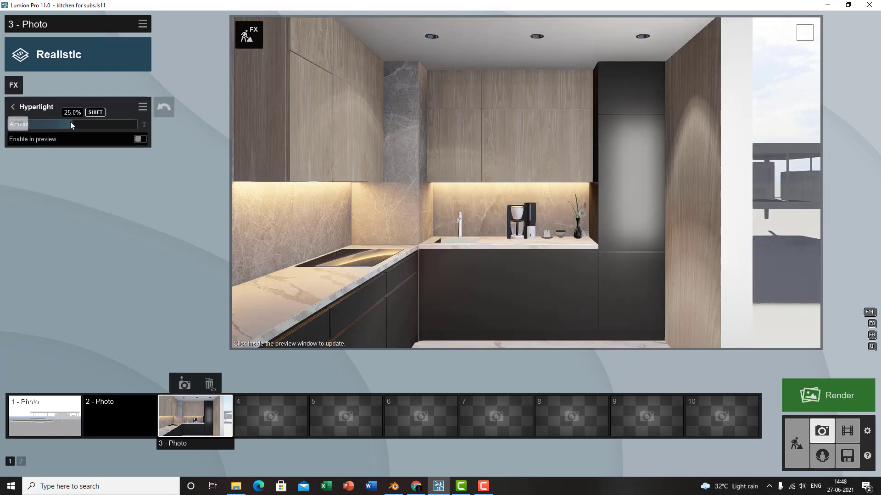
left_click(141, 142)
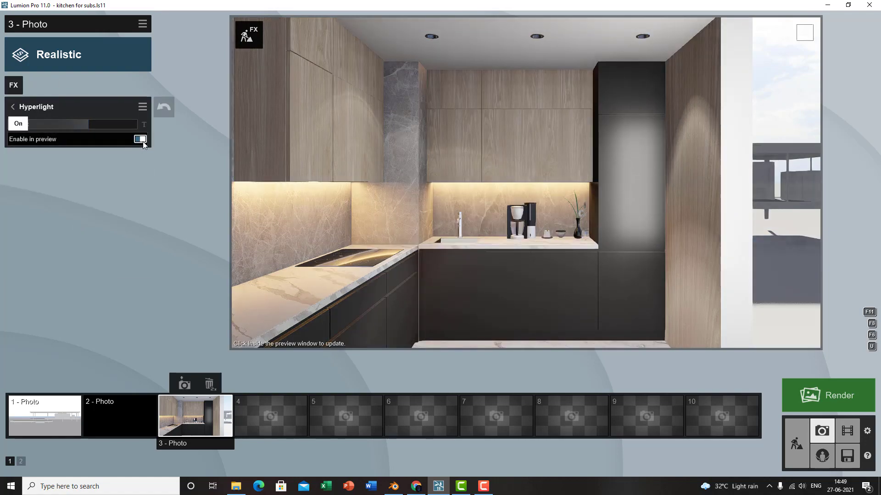
left_click(31, 107)
Choose a night sky in Real Skies and set Brightness and Overall brightness to 0
left_click(26, 108)
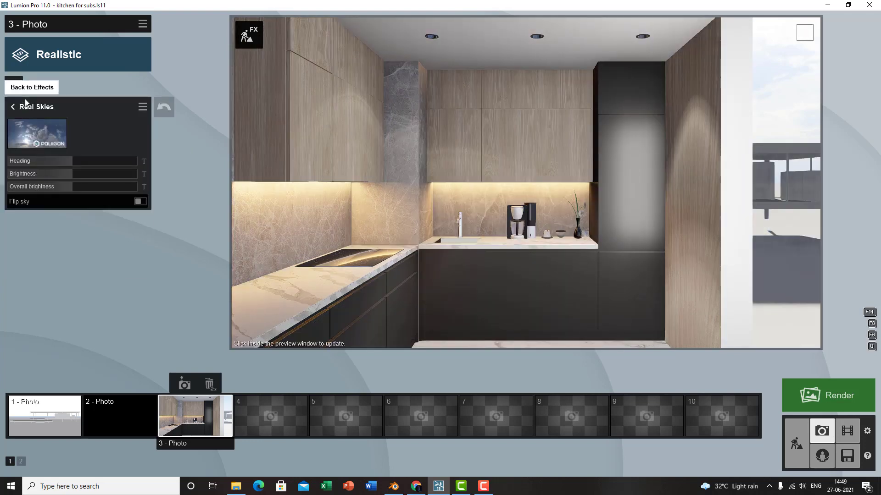
left_click(42, 133)
left_click(624, 92)
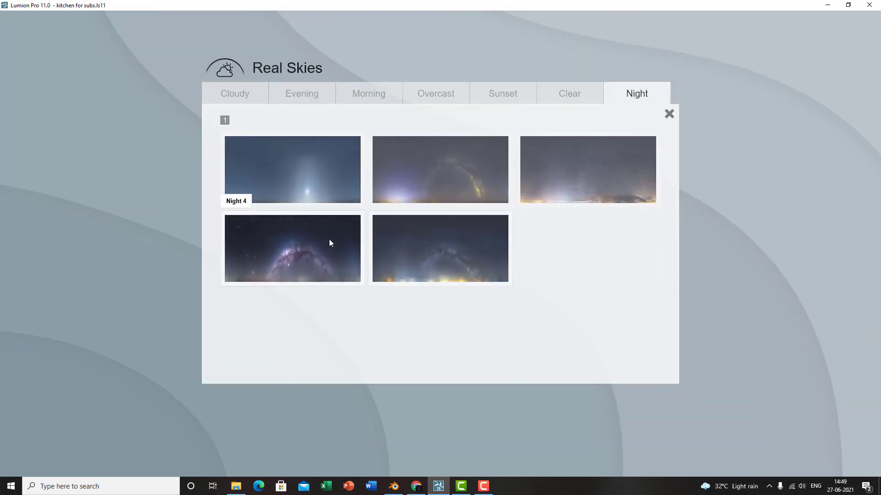
left_click(307, 186)
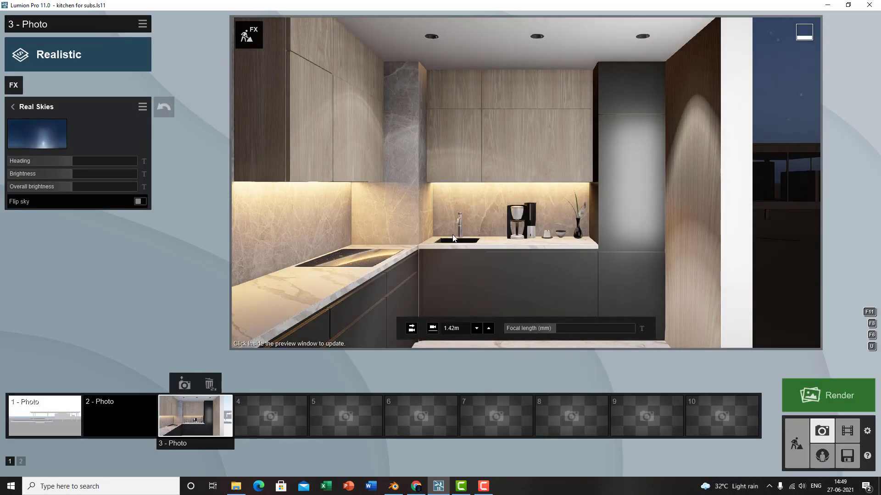
left_click_drag(69, 174, 1, 175)
left_click_drag(60, 186, 0, 186)
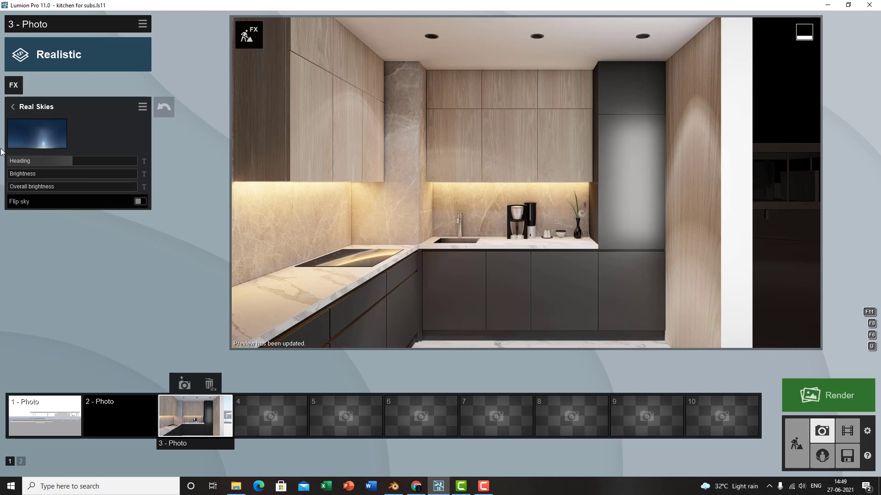
Drop the Sky Light brightness to 0.1 and refresh the kitchen preview
left_click(28, 107)
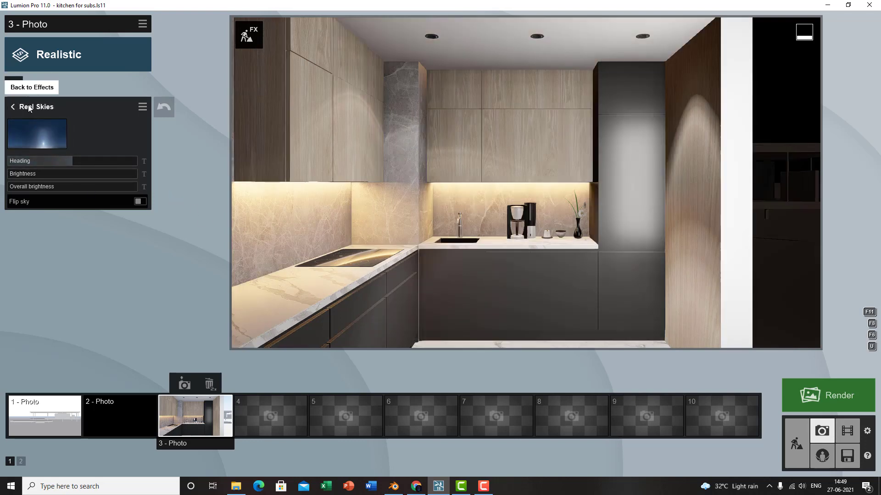
left_click(48, 243)
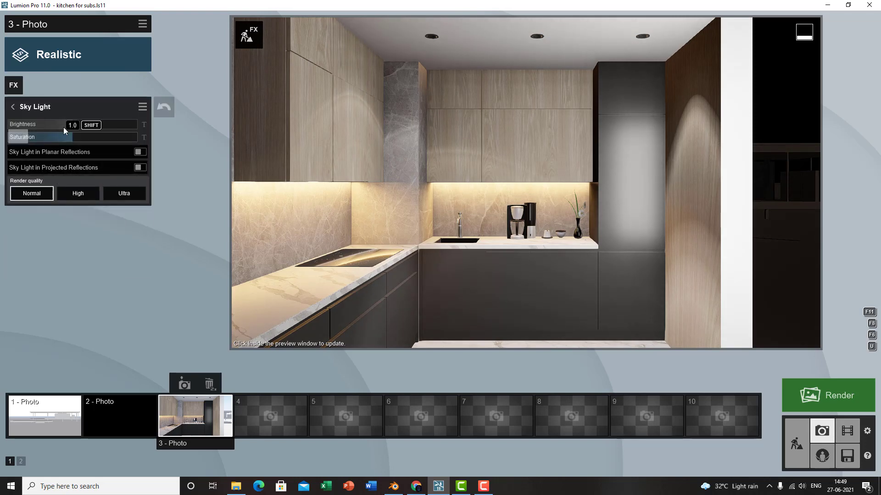
left_click_drag(64, 128, 37, 123)
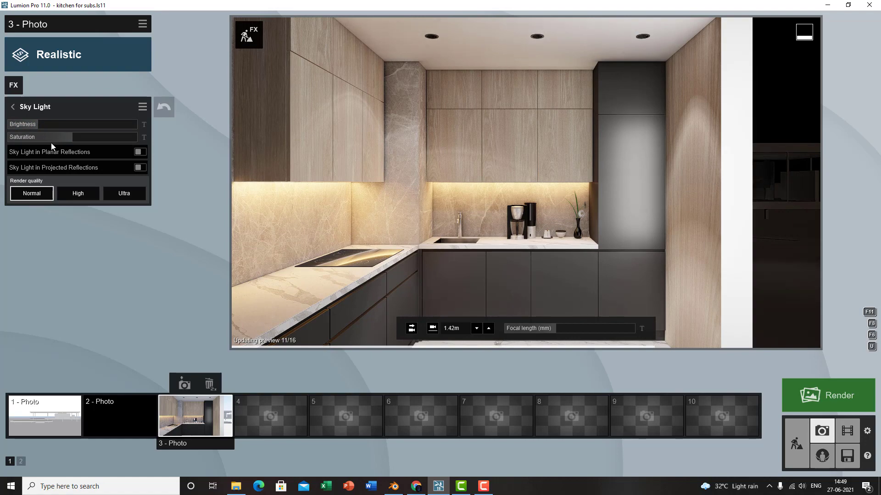
left_click_drag(28, 123, 14, 125)
left_click(502, 179)
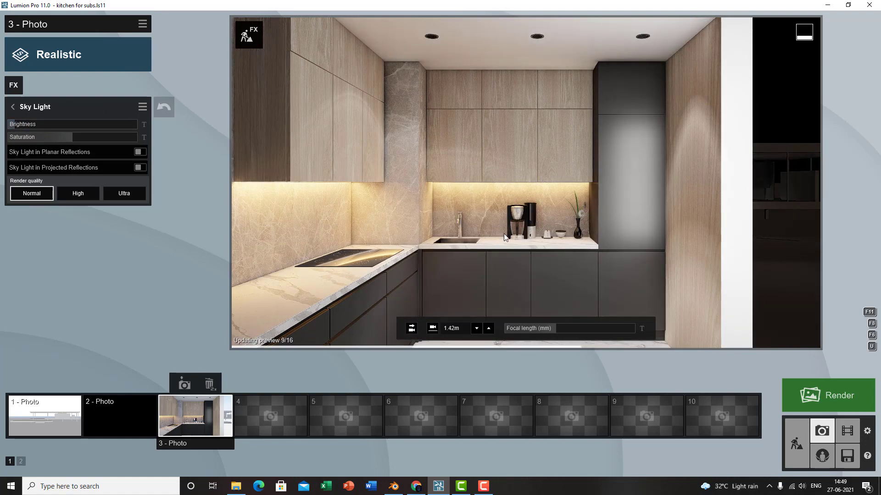
left_click(14, 106)
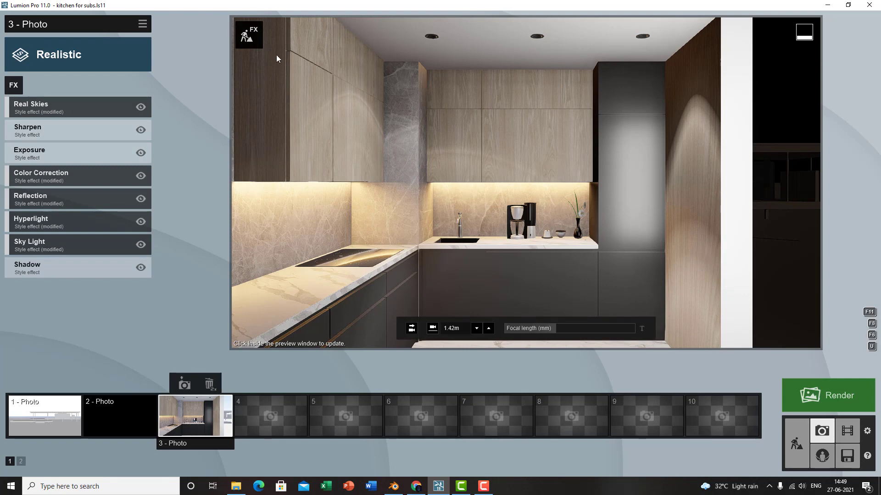
Look through the Advanced, Artistic 2 and Artistic 1 effects, then add Image Overlay
left_click(12, 86)
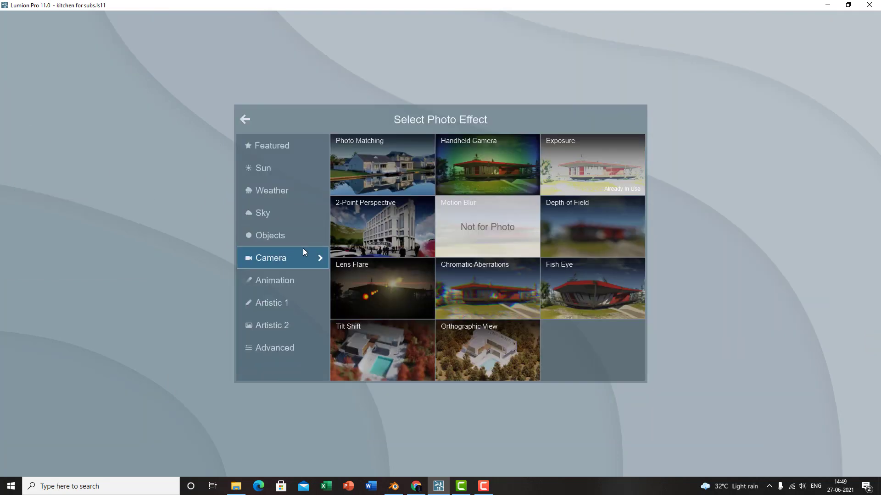
left_click(285, 348)
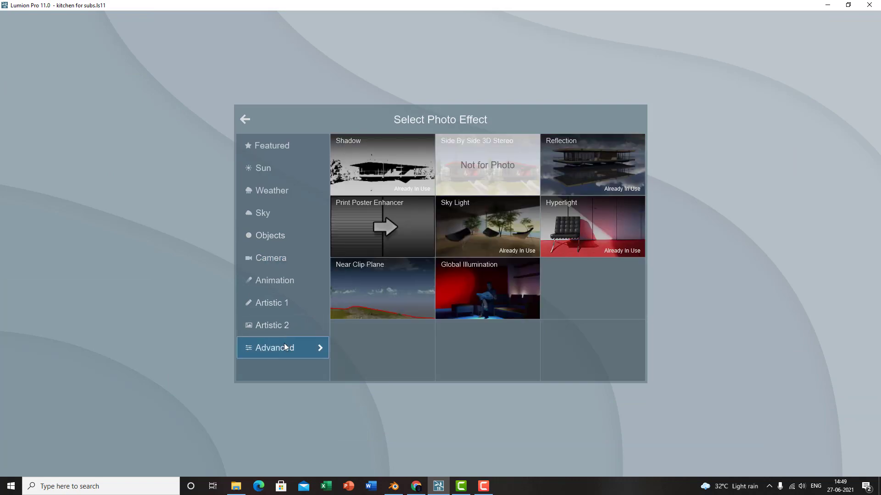
left_click(285, 328)
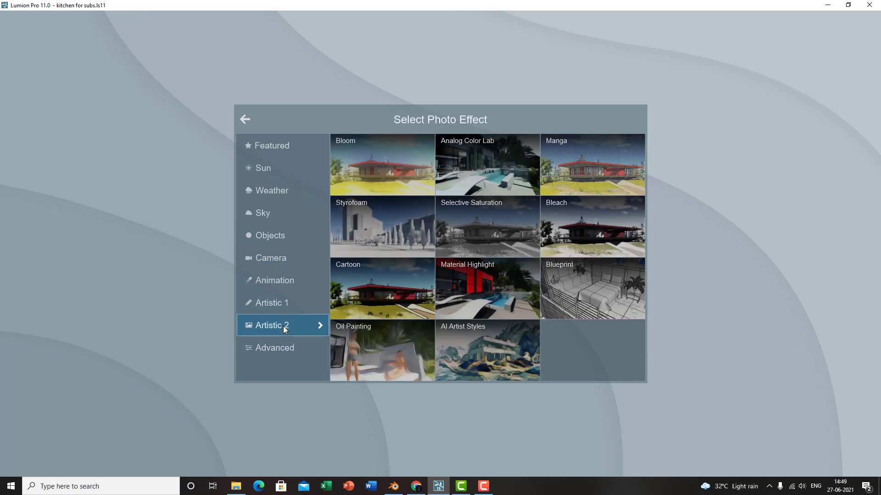
left_click(281, 304)
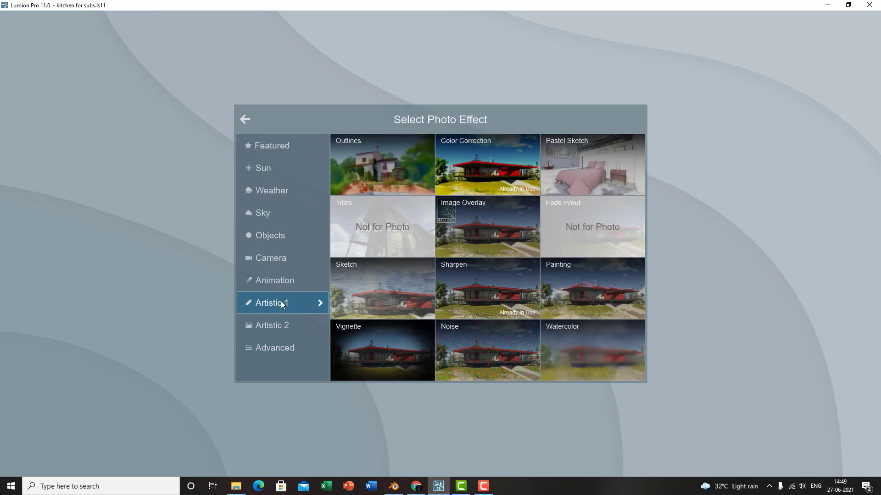
left_click(511, 214)
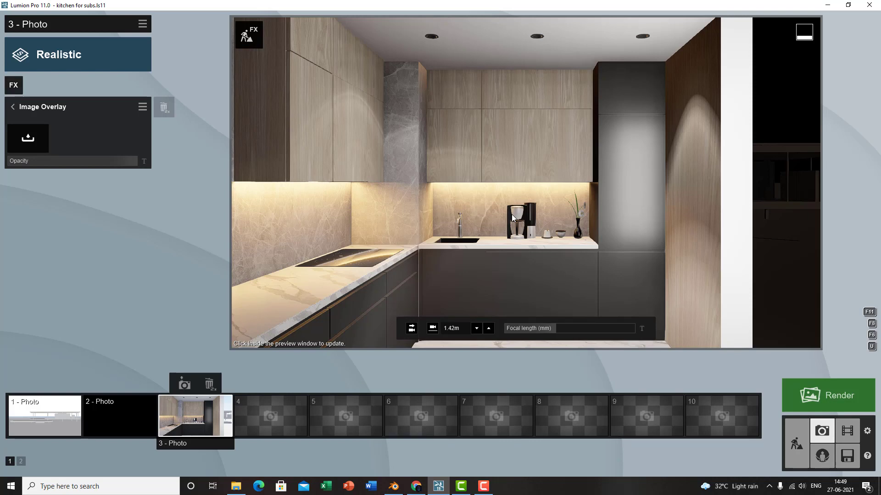
Load Img overlay.jpg.png from the F: drive as the overlay image
left_click(20, 143)
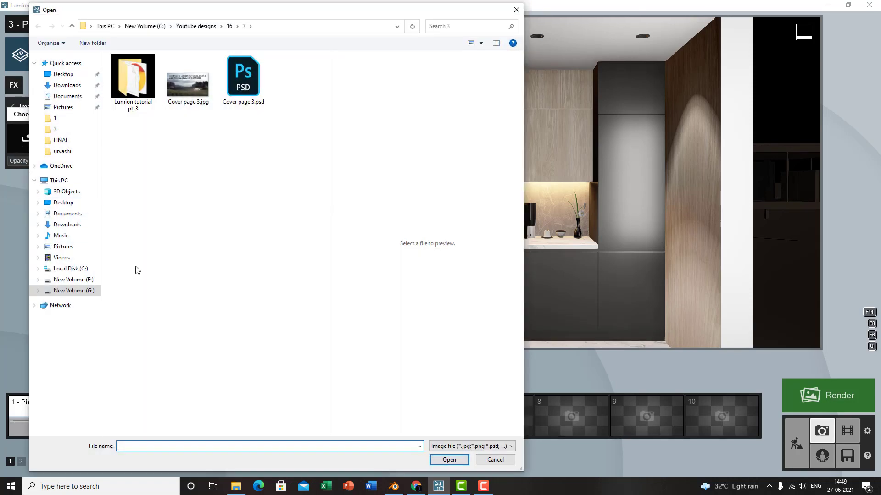
left_click(197, 26)
left_click(73, 280)
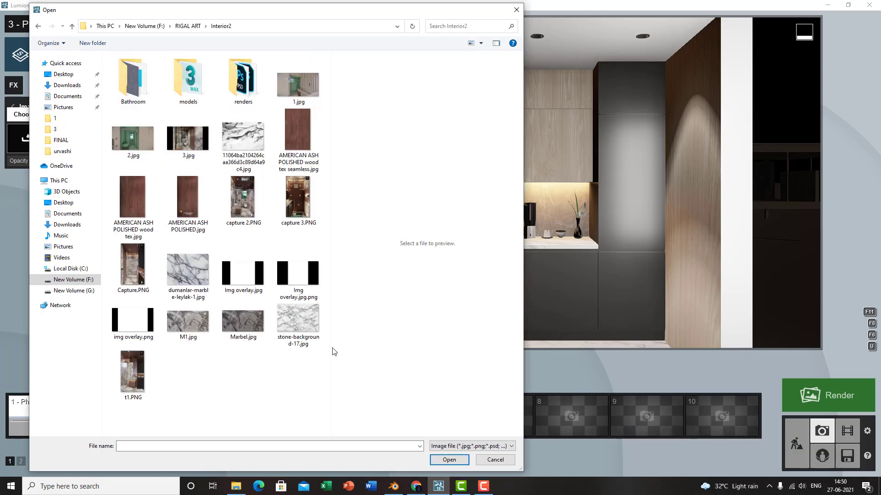
left_click(243, 274)
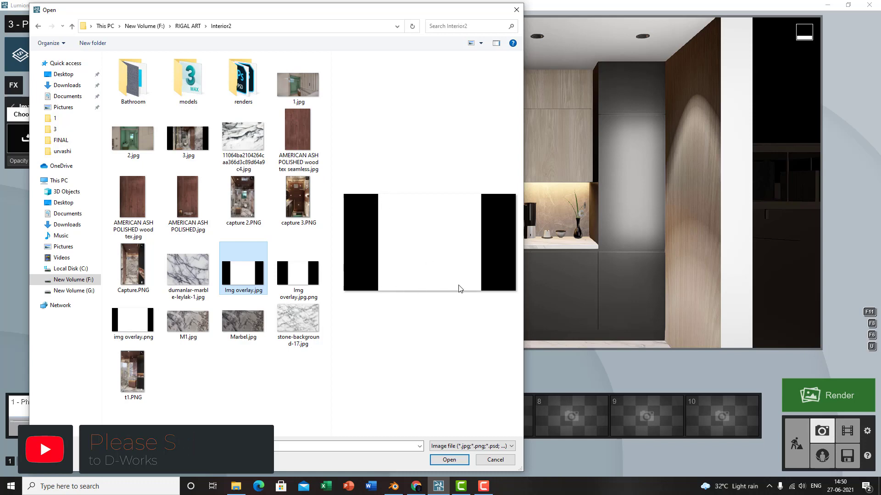
left_click(316, 294)
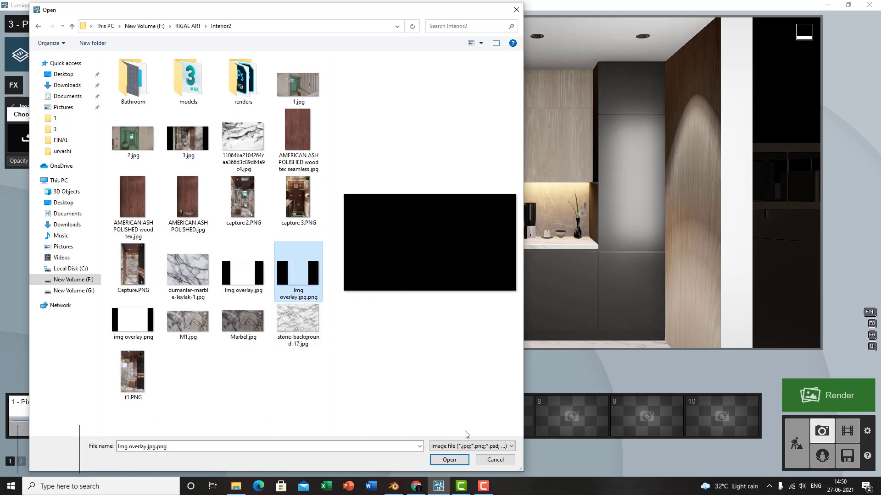
left_click(447, 460)
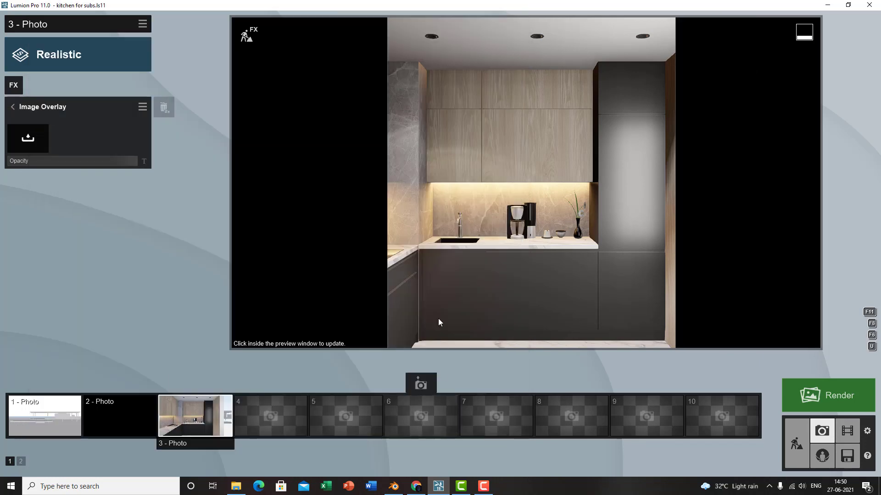
Adjust the overlay opacity, pull the camera back and recentre it, then re-store photo 3's camera
left_click_drag(124, 161, 159, 160)
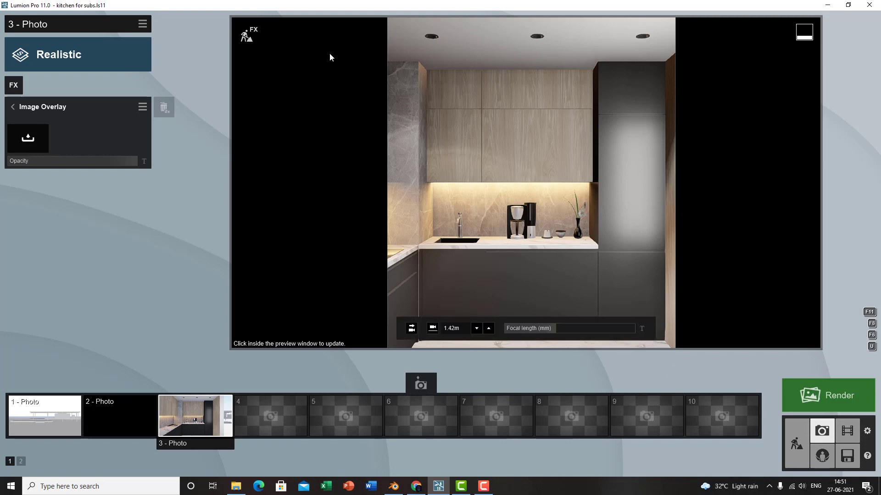
key("s")
key("a")
right_click_drag(580, 206, 618, 207)
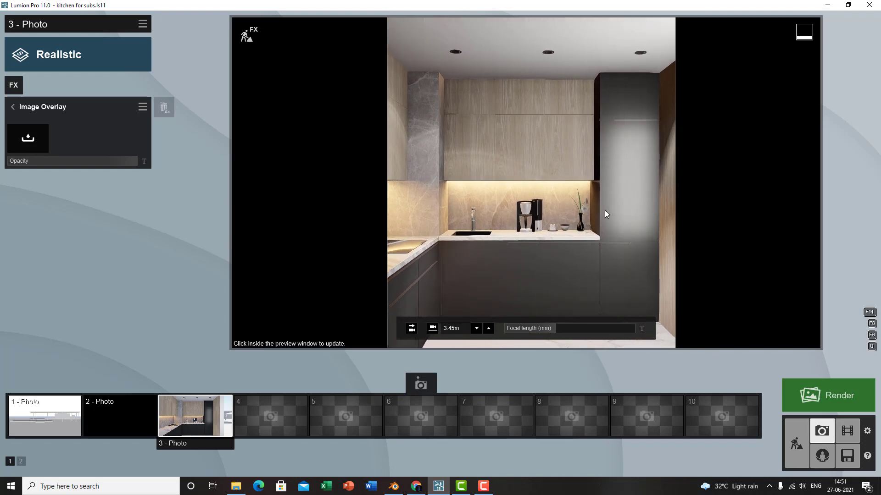
scroll(604, 211, "down", 2)
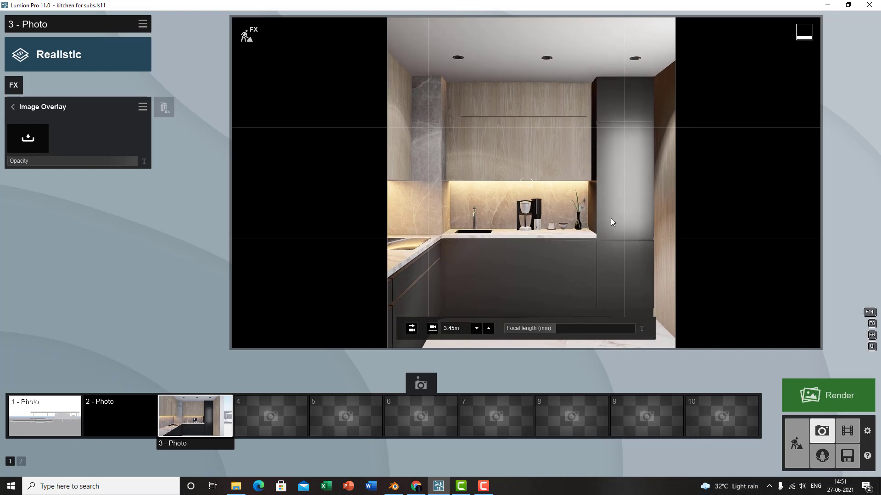
middle_click_drag(610, 219, 700, 224)
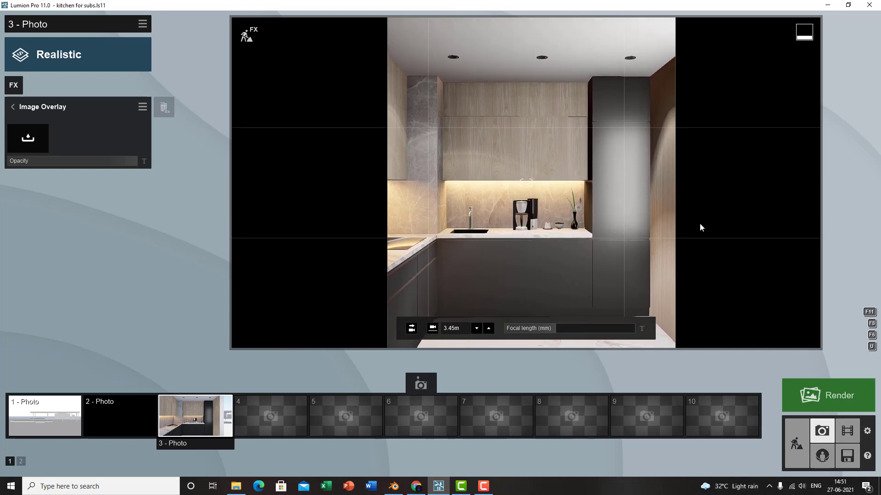
right_click_drag(700, 227, 635, 232)
middle_click_drag(636, 228, 471, 232)
right_click_drag(472, 236, 706, 216)
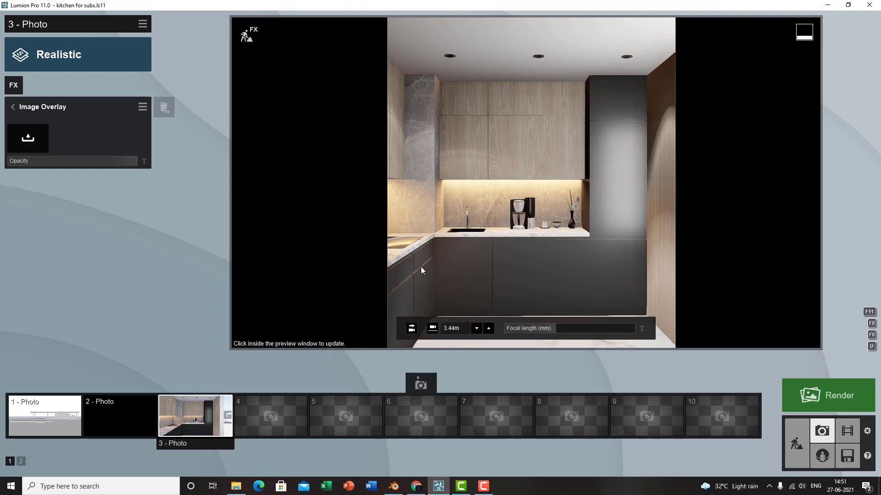
left_click(184, 386)
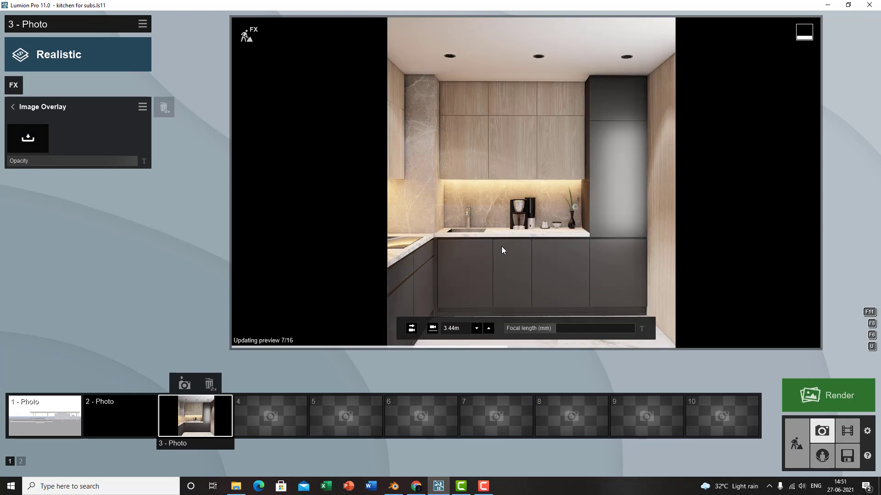
Adjust the omnishadow amount in the Shadow effect
left_click(21, 109)
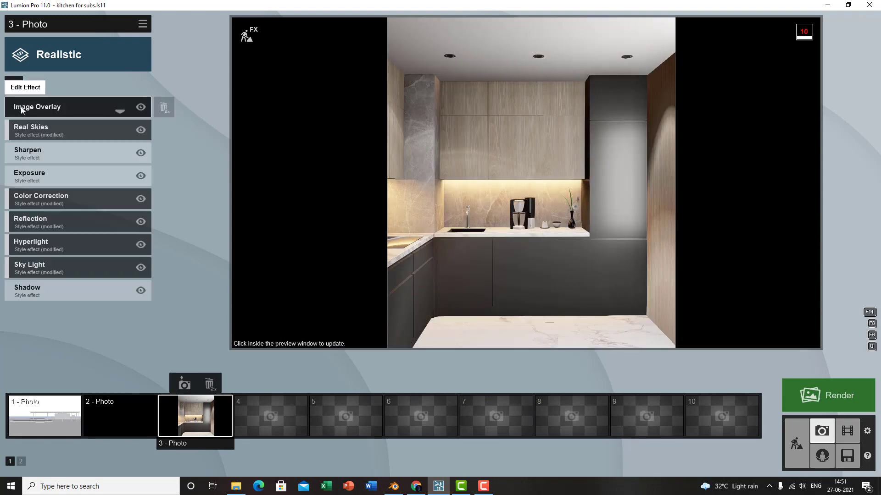
left_click(67, 288)
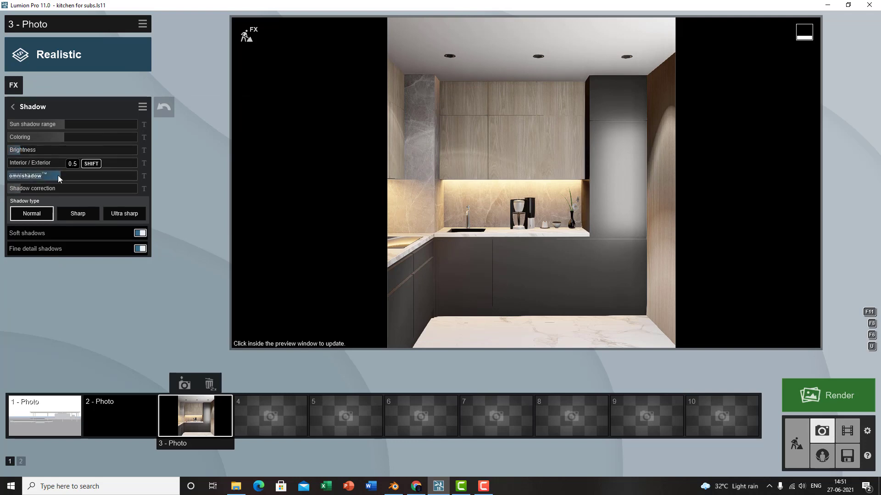
left_click(71, 175)
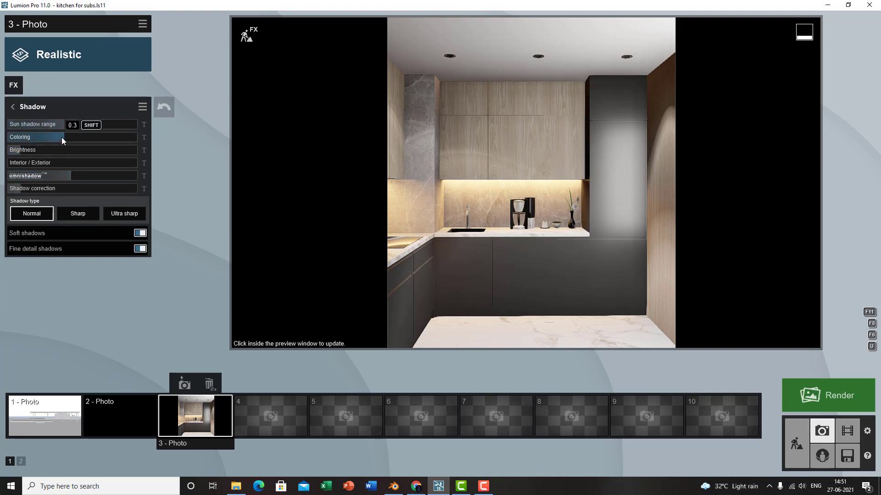
In Color Correction, lower gamma and brightness to 0.5 and adjust Limit low, refreshing the preview
left_click(27, 114)
left_click(50, 199)
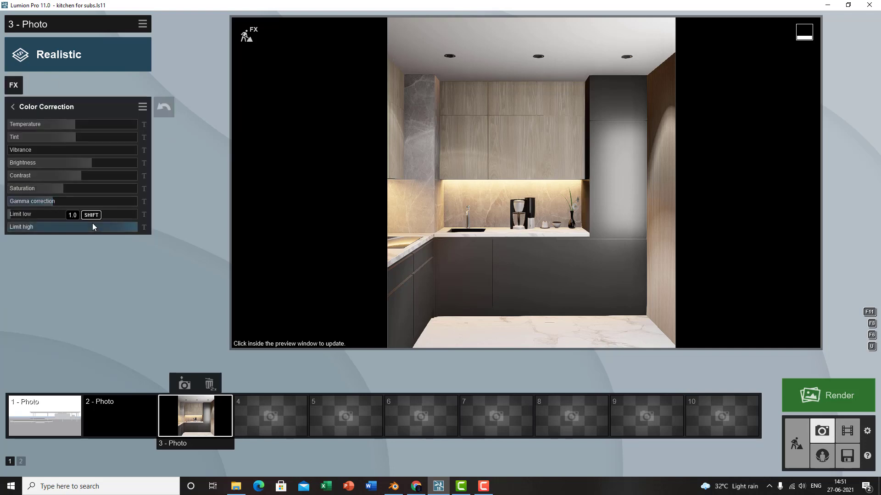
left_click(52, 200)
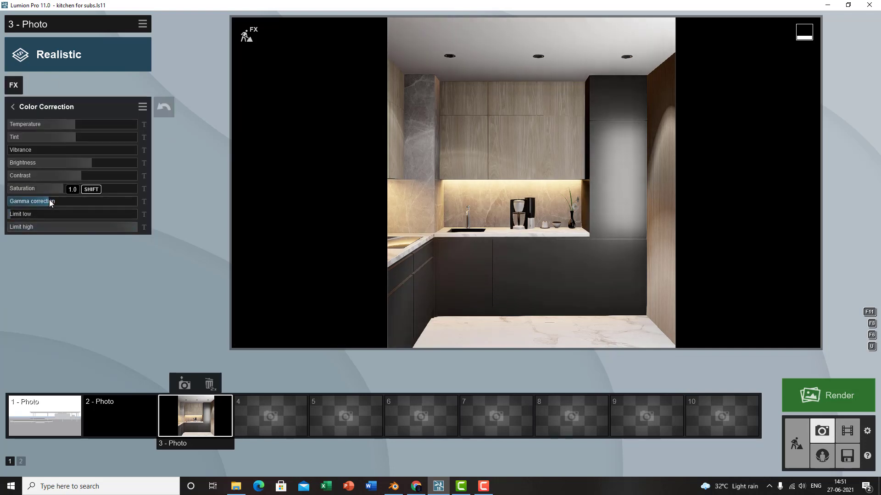
left_click(529, 221)
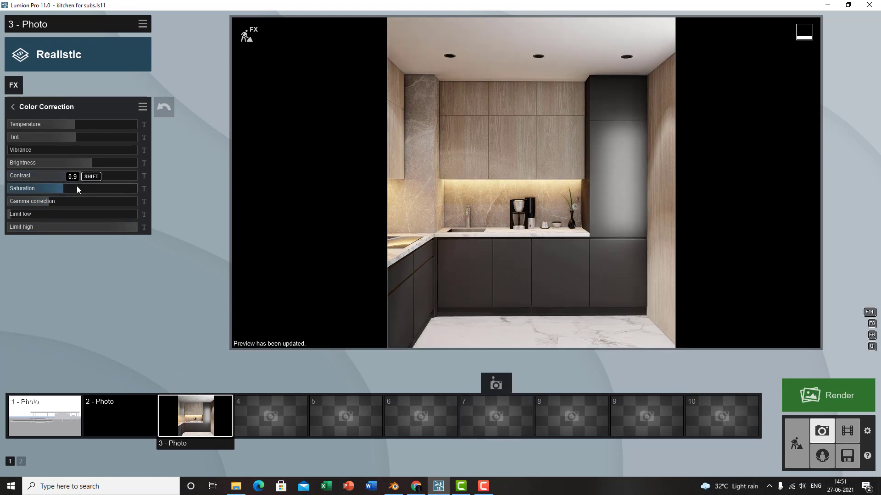
left_click(87, 161)
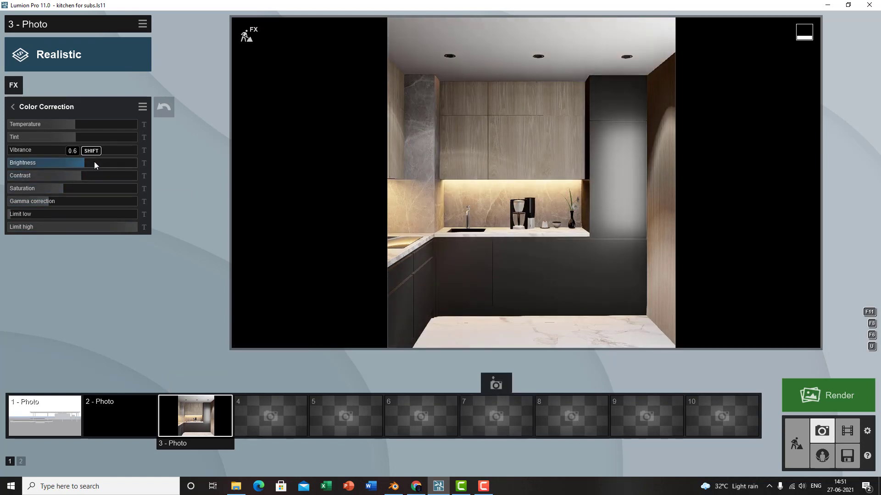
left_click(581, 205)
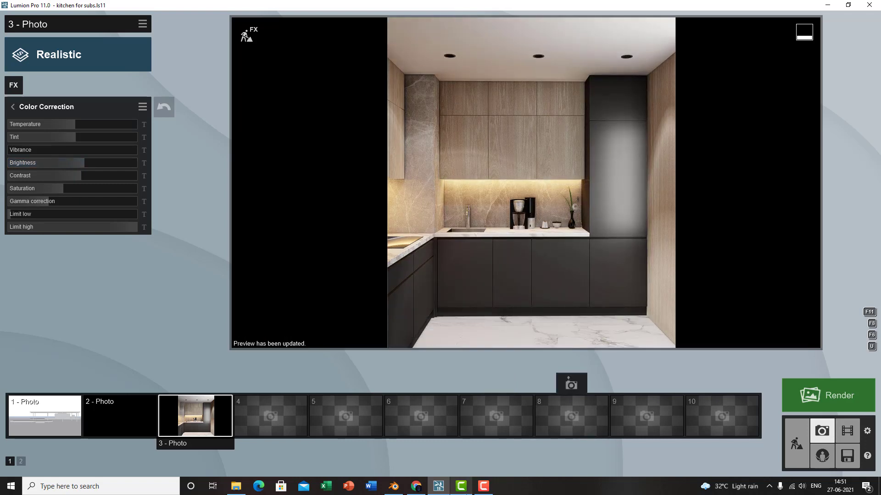
mouse_move(461, 486)
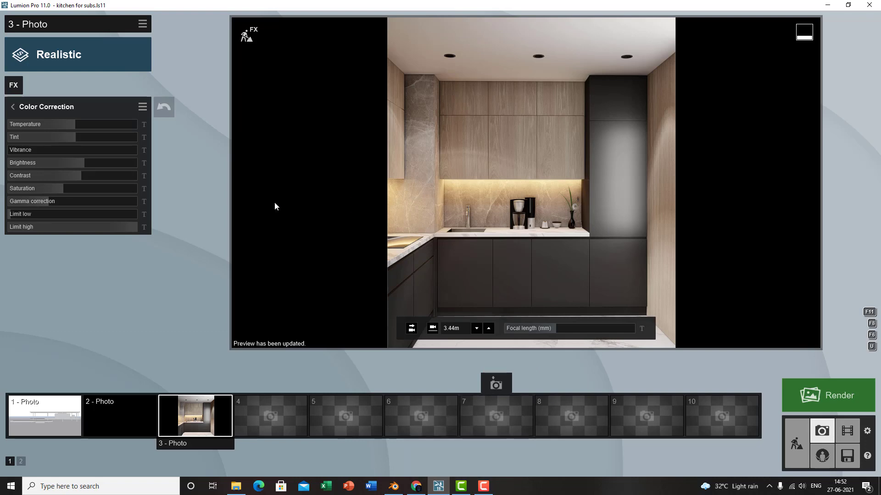
left_click(12, 216)
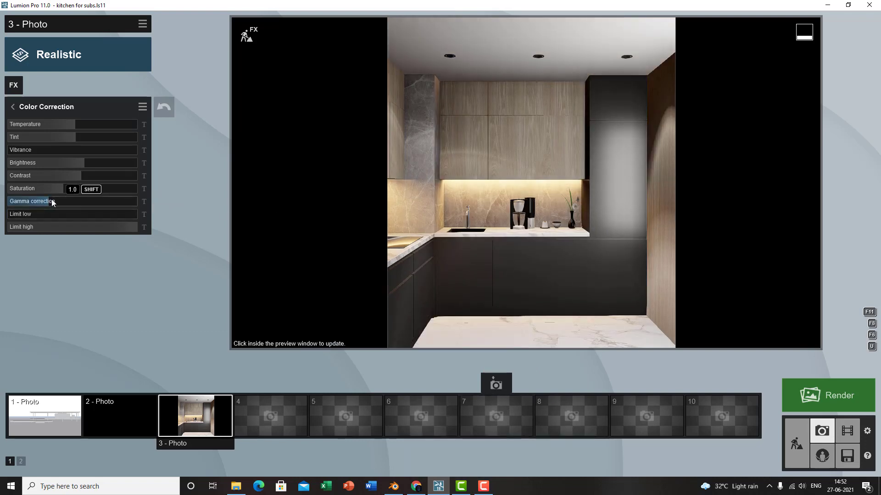
left_click_drag(81, 164, 78, 164)
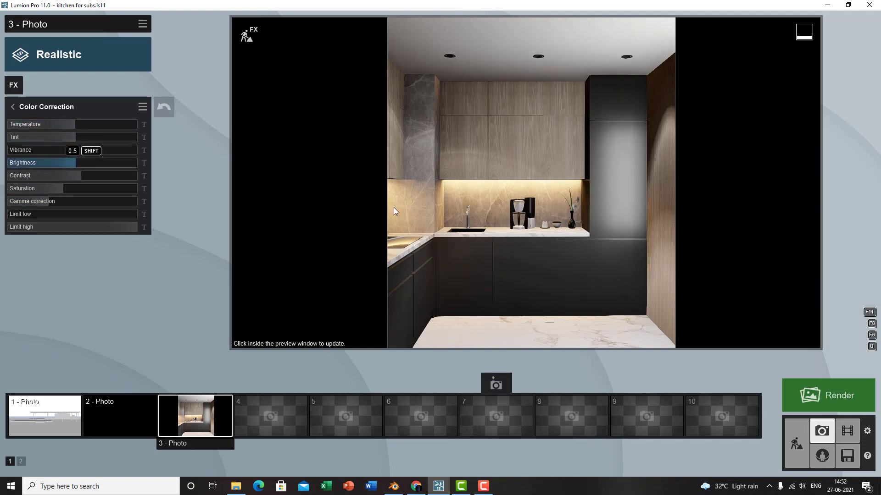
left_click(607, 208)
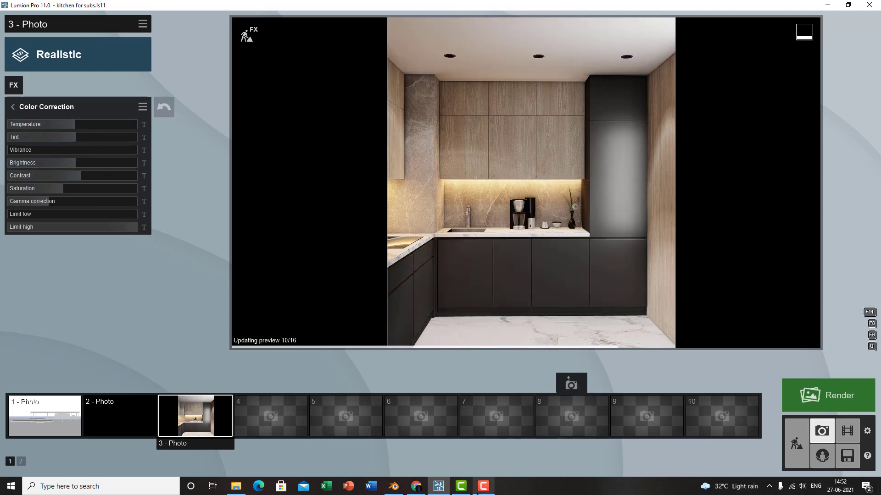
mouse_move(478, 494)
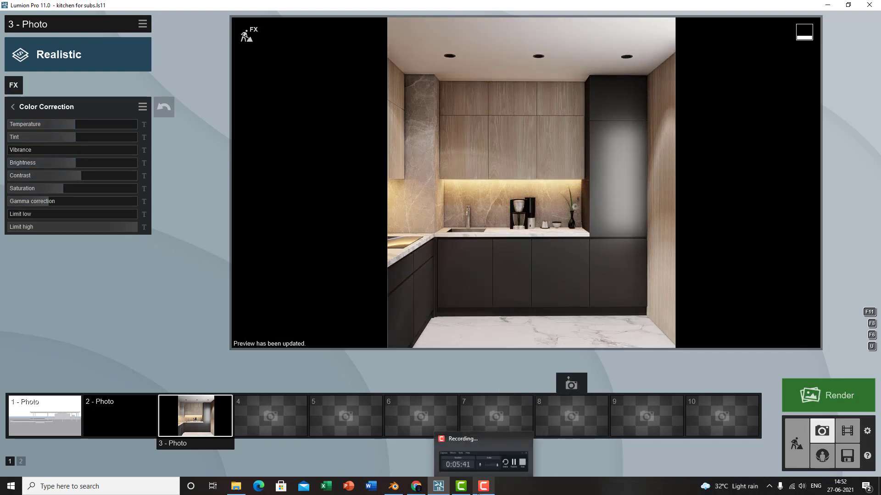
Check the Sharpen and Exposure effects, then refresh the kitchen preview
left_click(26, 104)
left_click(46, 160)
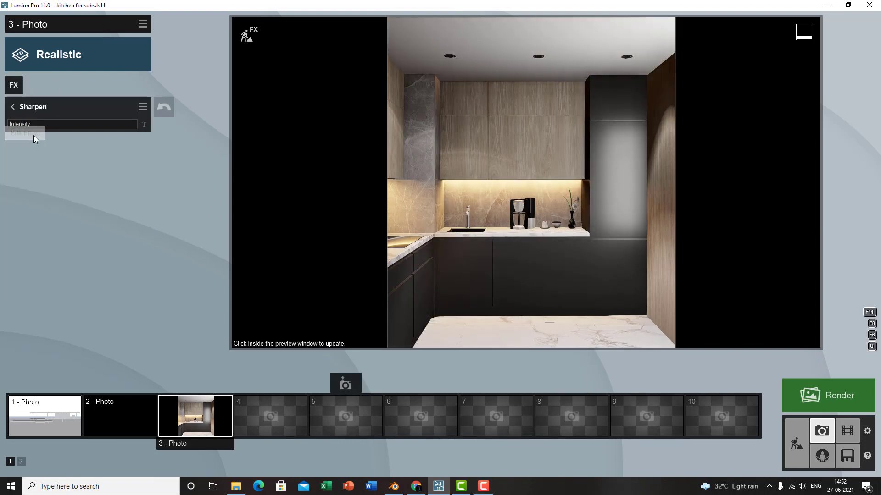
left_click(18, 107)
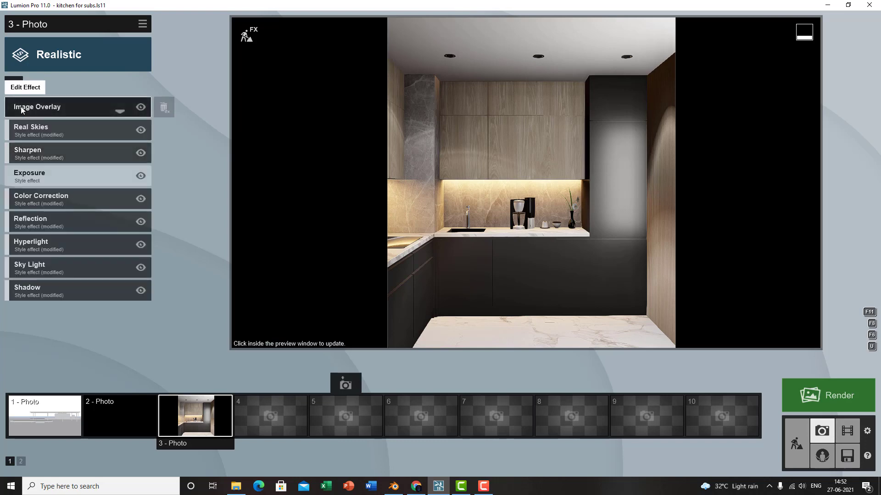
left_click(29, 176)
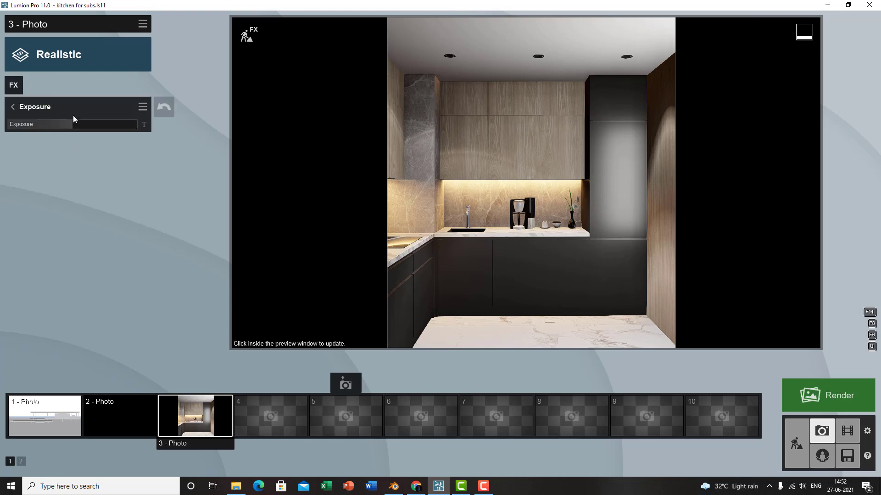
left_click(27, 108)
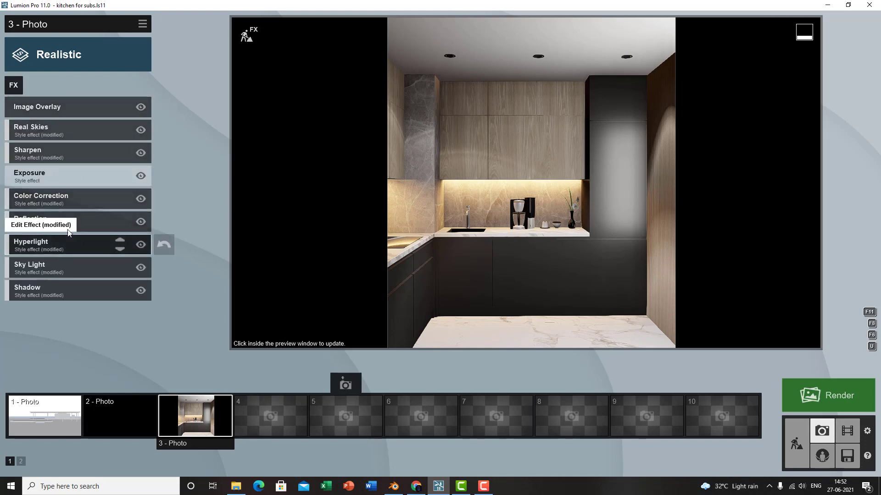
left_click(501, 259)
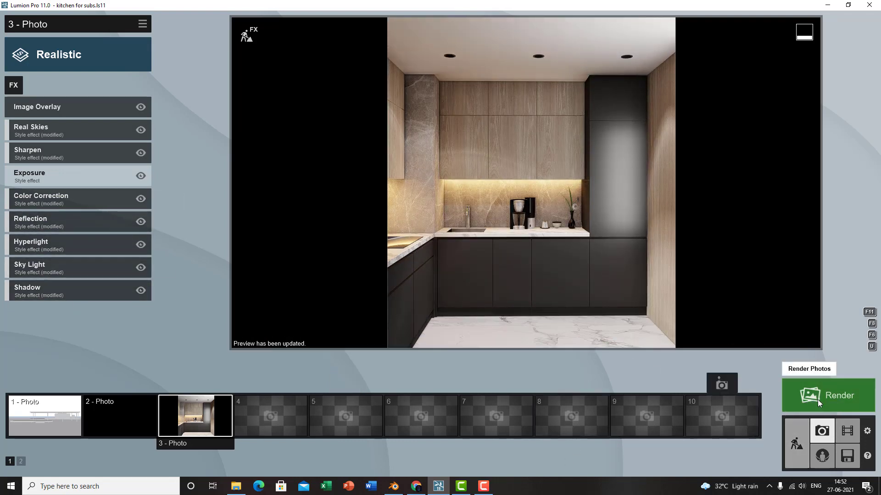
Start a 1920x1080 photo render saving into G:\Youtube designs\16\4
left_click(854, 395)
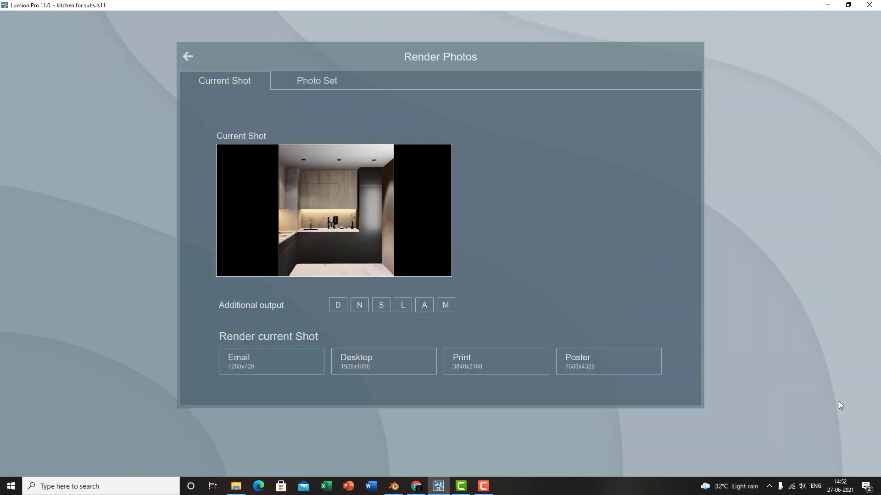
left_click(388, 359)
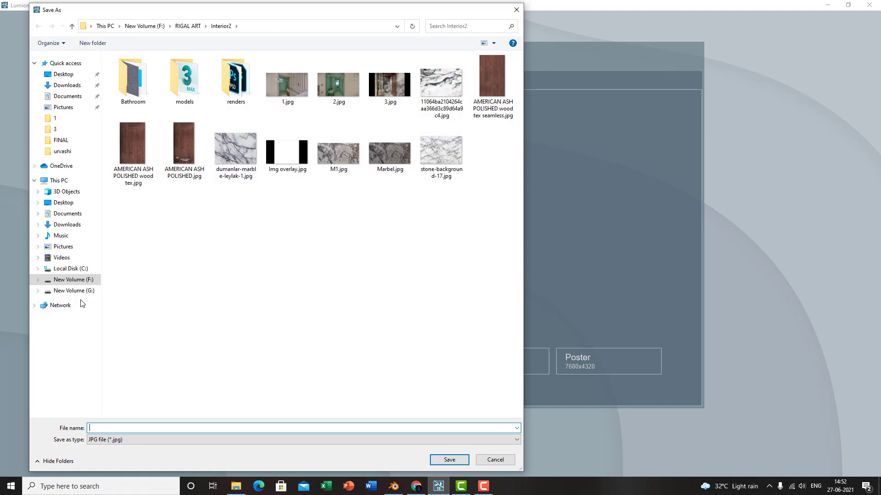
left_click(81, 290)
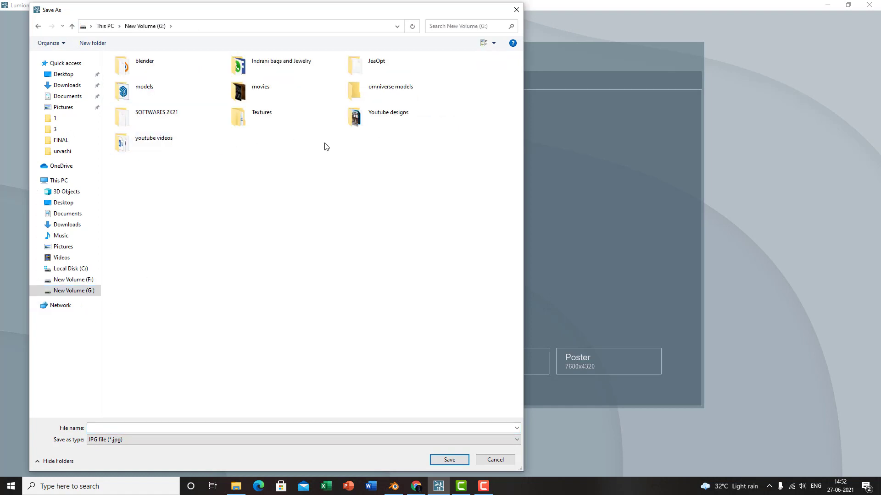
double_click(413, 119)
double_click(493, 128)
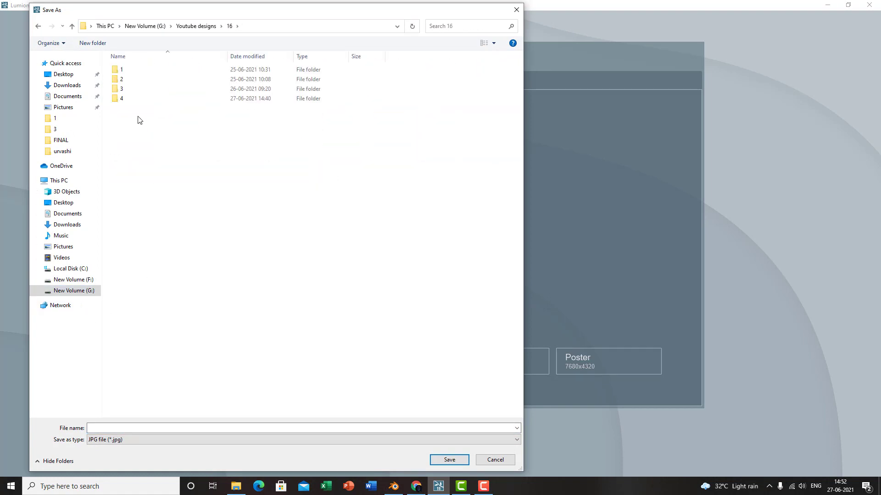
double_click(133, 98)
Name the render file 1 and let the JPG render finish
left_click(189, 428)
type("1")
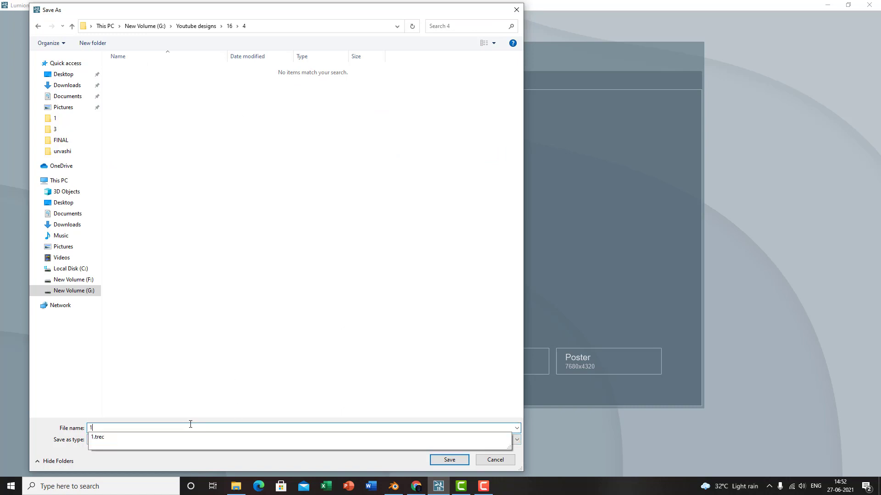
key("Return")
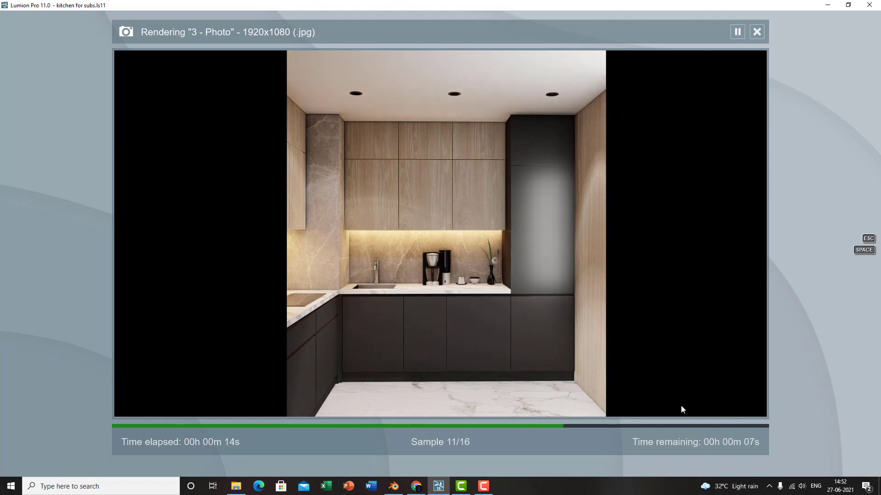
left_click(481, 487)
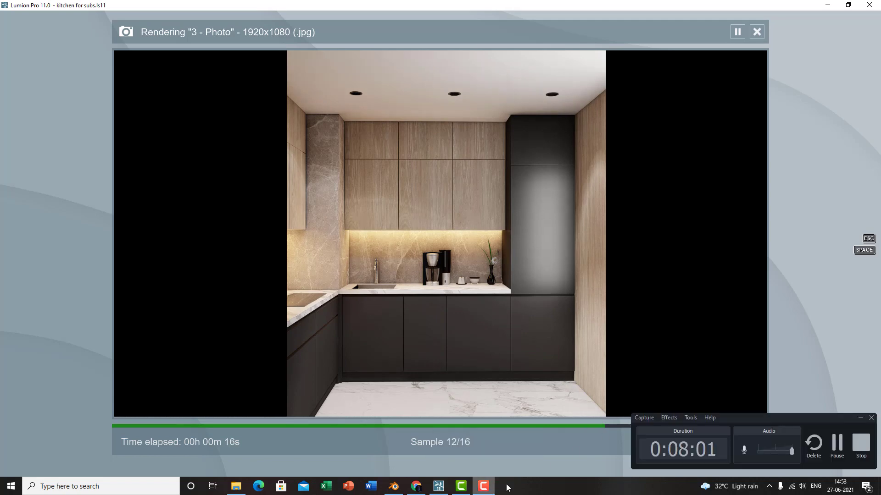
left_click(837, 446)
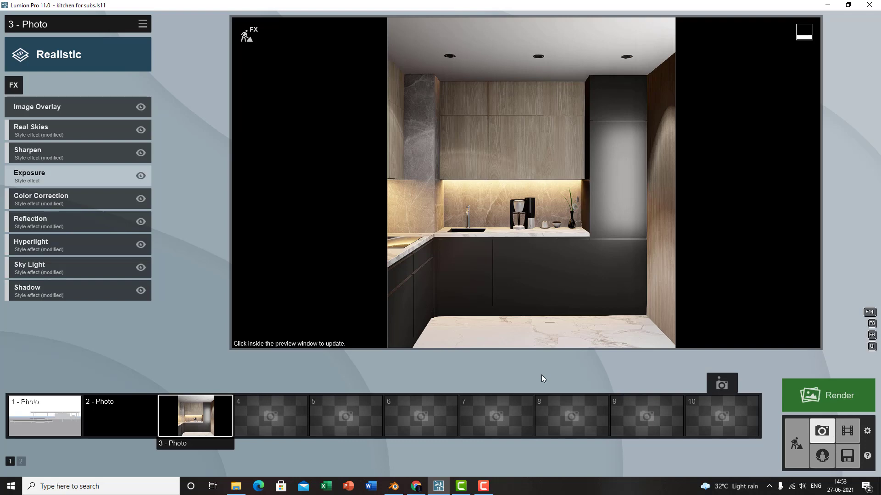
Enable the specular reflection and lighting map additional outputs for the photo render
left_click(830, 400)
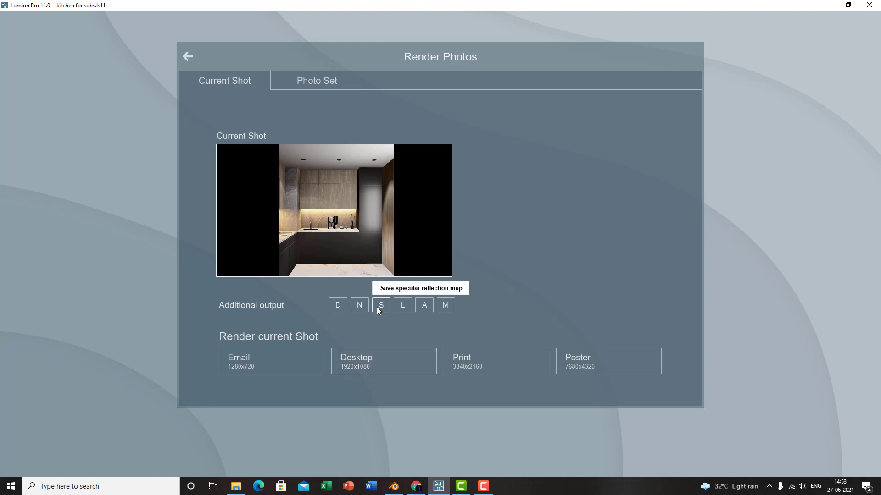
left_click(377, 308)
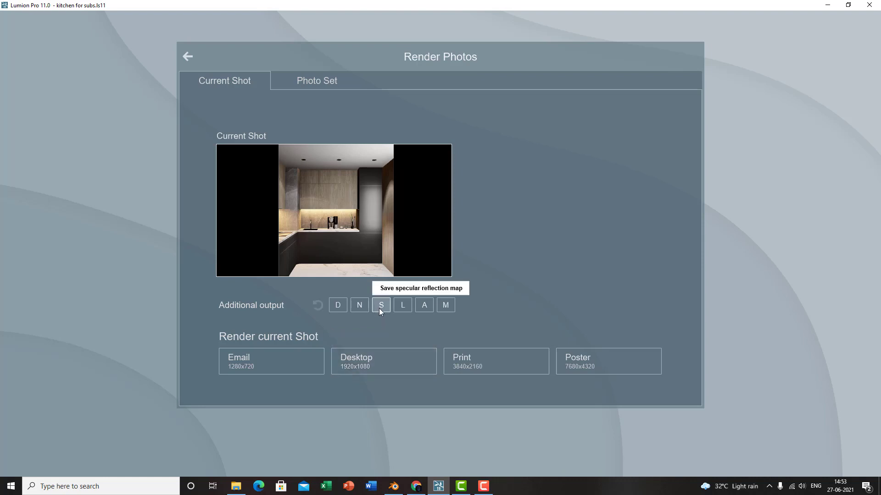
left_click(407, 307)
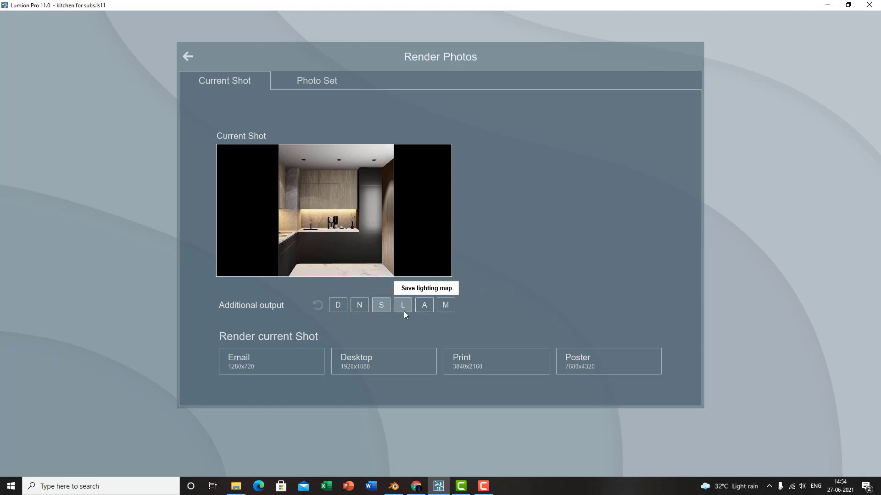
left_click(384, 309)
left_click(402, 306)
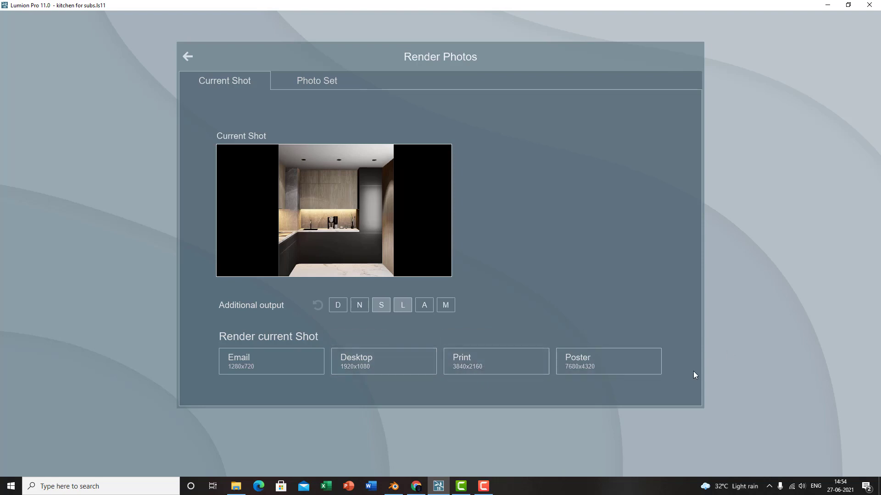
Render at 1920x1080, overwriting the existing 1.jpg
left_click(390, 366)
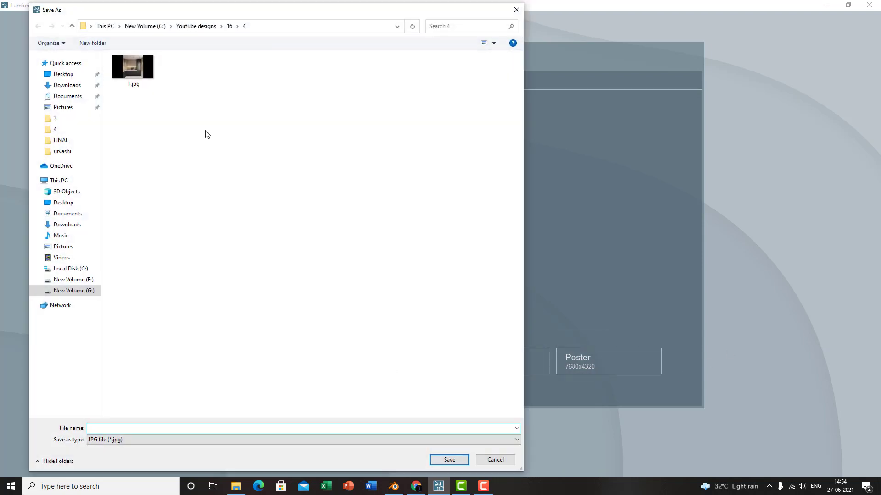
double_click(138, 74)
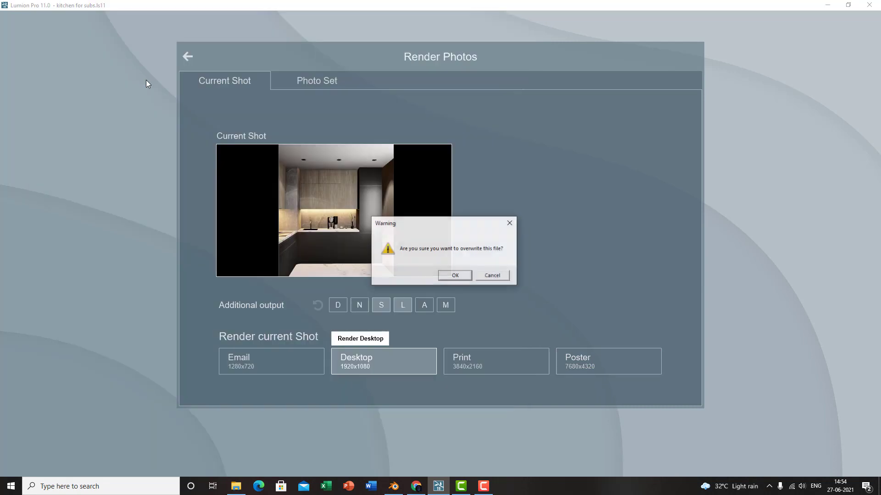
left_click(455, 276)
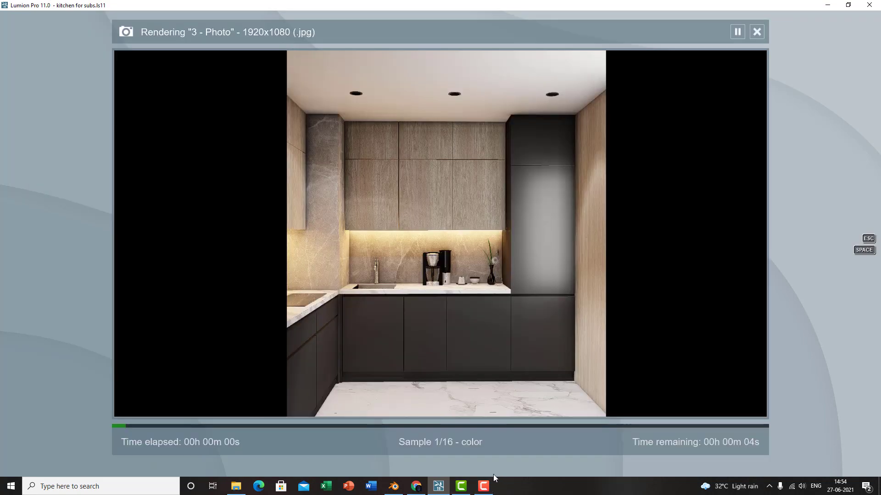
left_click(485, 485)
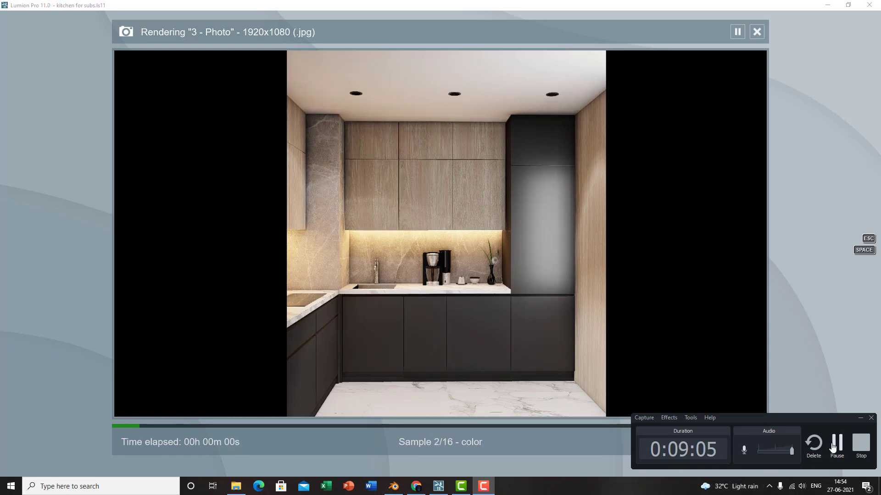
Browse the Open dialog to G:\Youtube designs\16\4
left_click(837, 443)
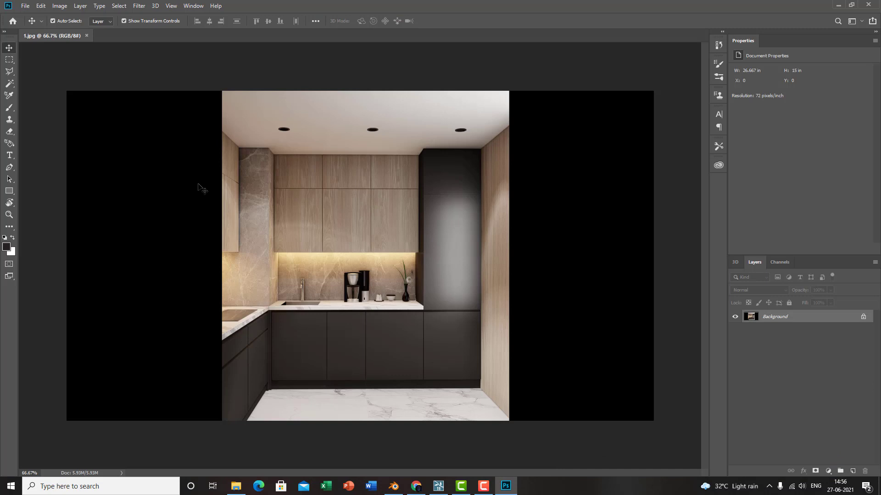
left_click(25, 6)
left_click(36, 26)
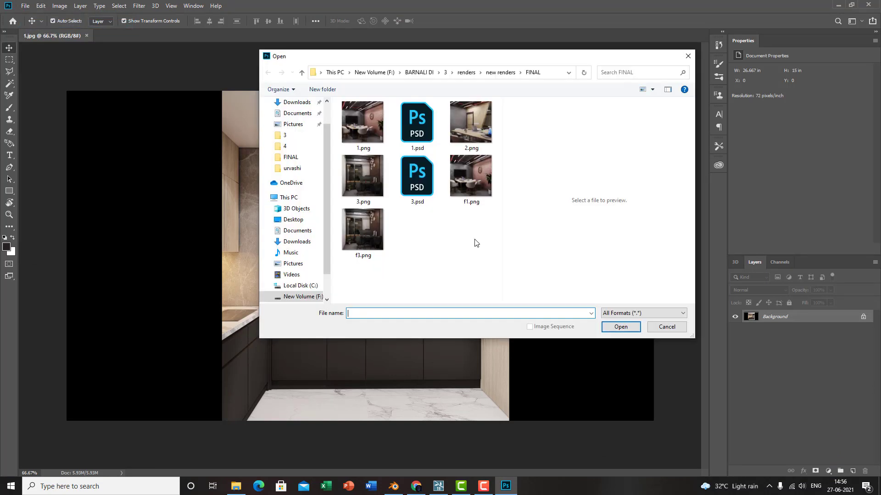
left_click(292, 298)
left_click(299, 274)
scroll(415, 266, "down", 5)
scroll(415, 261, "up", 3)
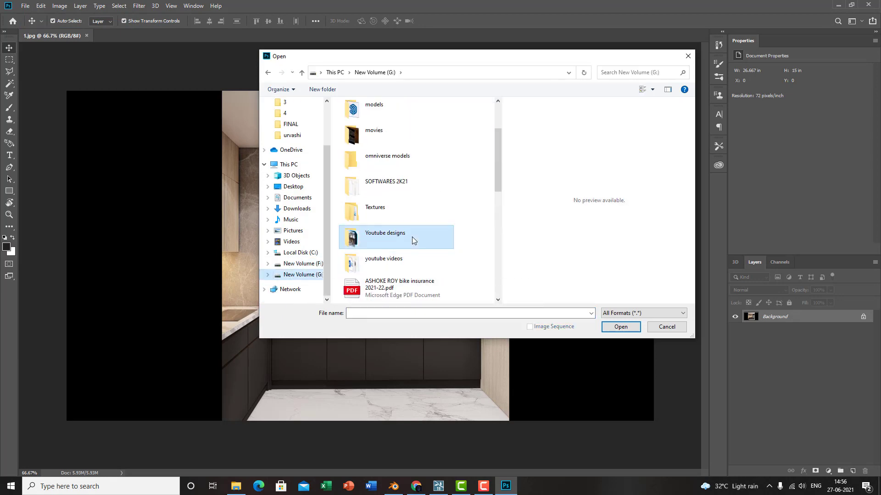
double_click(412, 237)
scroll(413, 237, "down", 5)
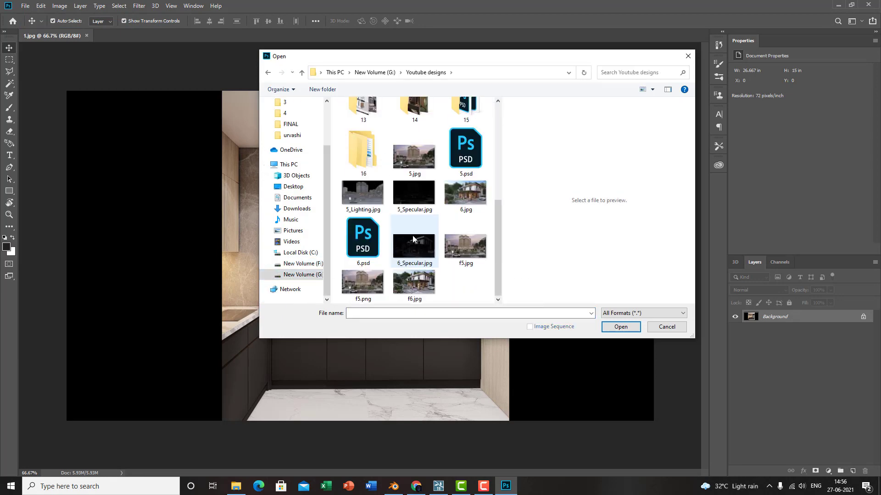
double_click(353, 161)
double_click(359, 146)
Open 1_Lighting.jpg and 1_Specular.jpg together
left_click(470, 133)
left_click(354, 203, "ctrl")
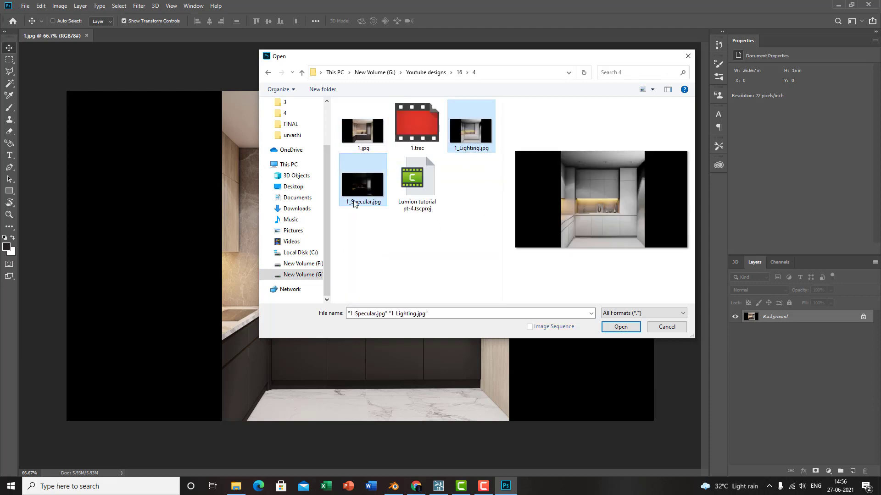
left_click(620, 327)
Drag the specular map into 1.jpg as Layer 1 and align it over the render
left_click_drag(216, 37, 217, 62)
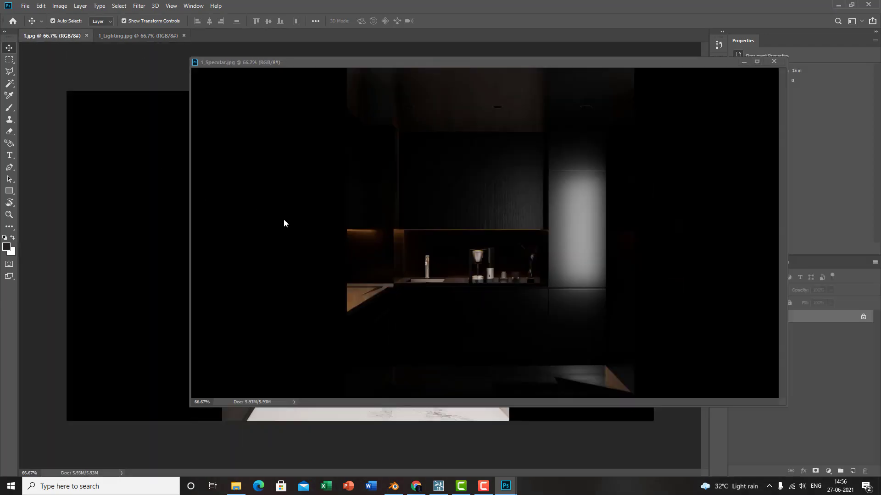
left_click_drag(289, 183, 76, 258)
left_click(774, 62)
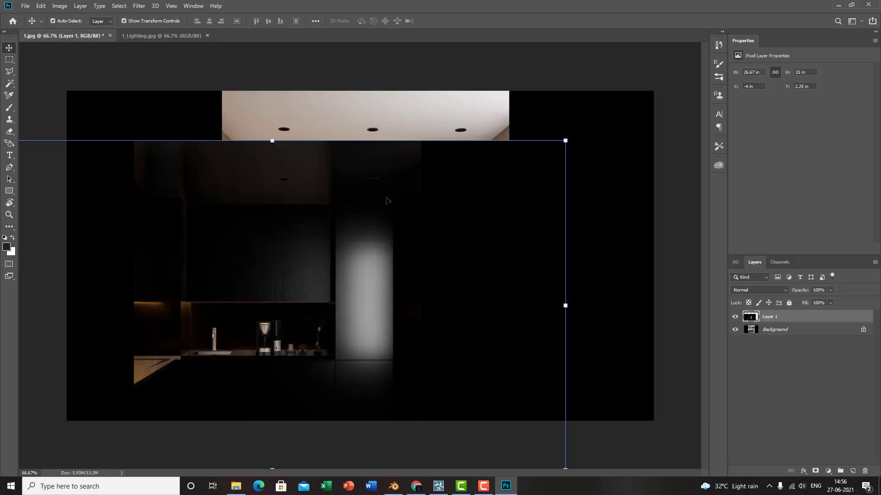
left_click_drag(351, 209, 439, 152)
Convert Background to Layer 0, duplicate it, and reselect Layer 1
double_click(780, 330)
left_click(384, 97)
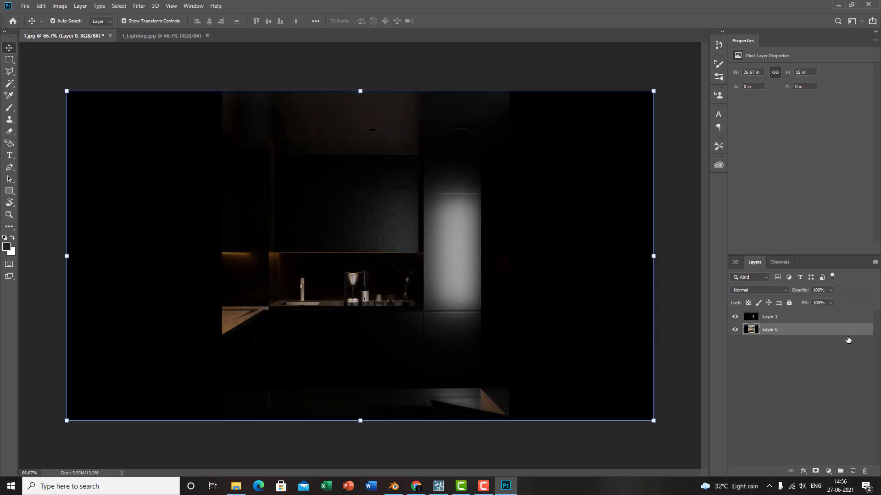
left_click_drag(811, 332, 854, 470)
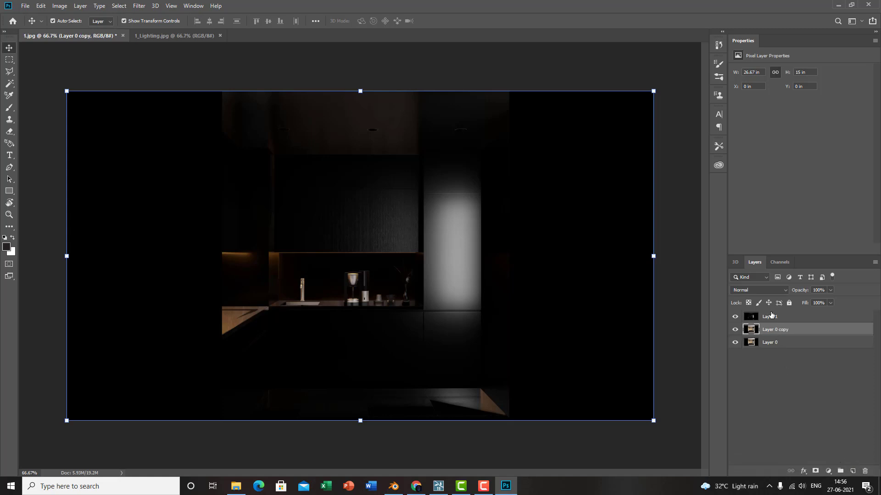
left_click(801, 318)
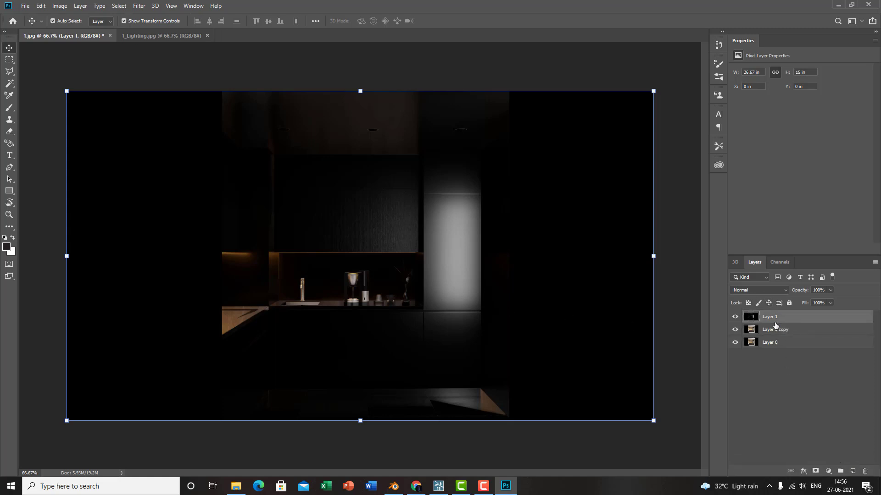
Set Layer 1's blend mode to Screen and toggle its visibility to compare the reflections
left_click(776, 290)
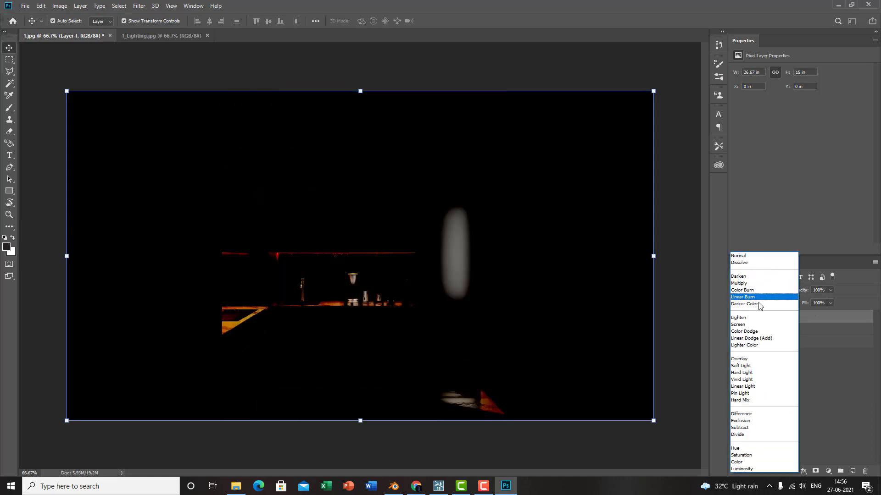
left_click(748, 325)
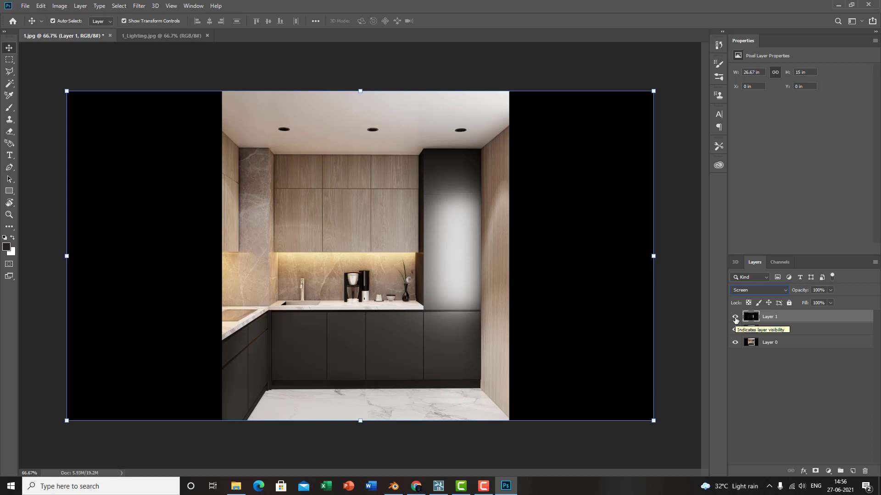
left_click(735, 317)
left_click(734, 317)
left_click(734, 317)
left_click(733, 317)
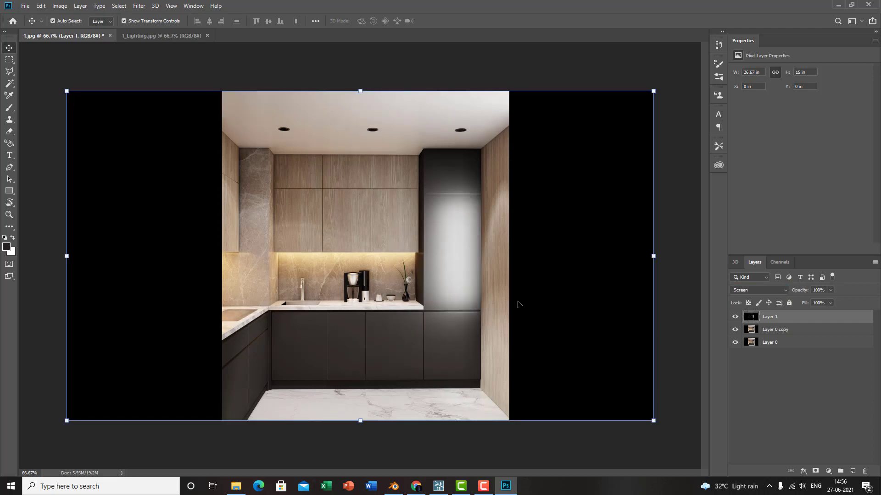
left_click(735, 318)
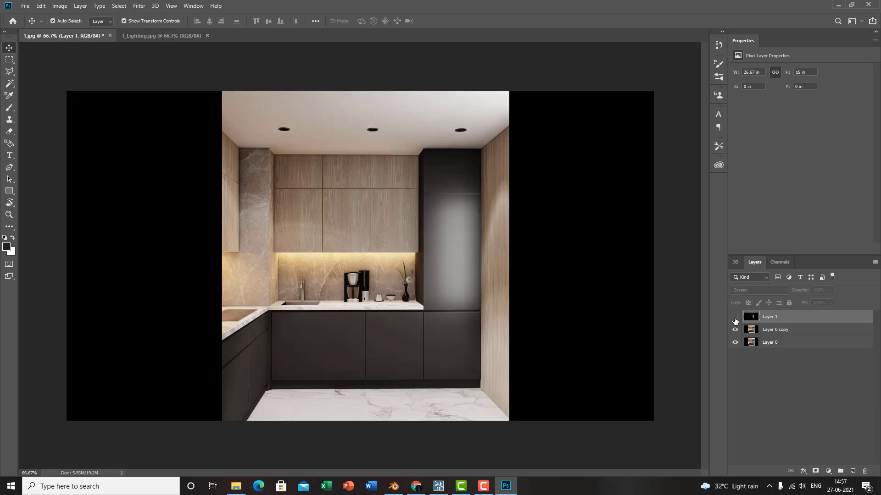
left_click(735, 318)
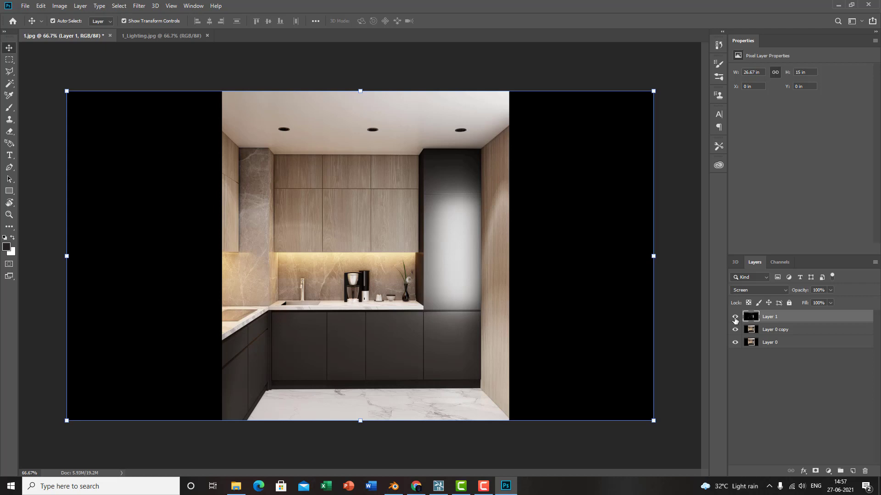
left_click(735, 317)
left_click(735, 317)
Add a layer mask to Layer 1 and set up a black 91 px brush
left_click(815, 472)
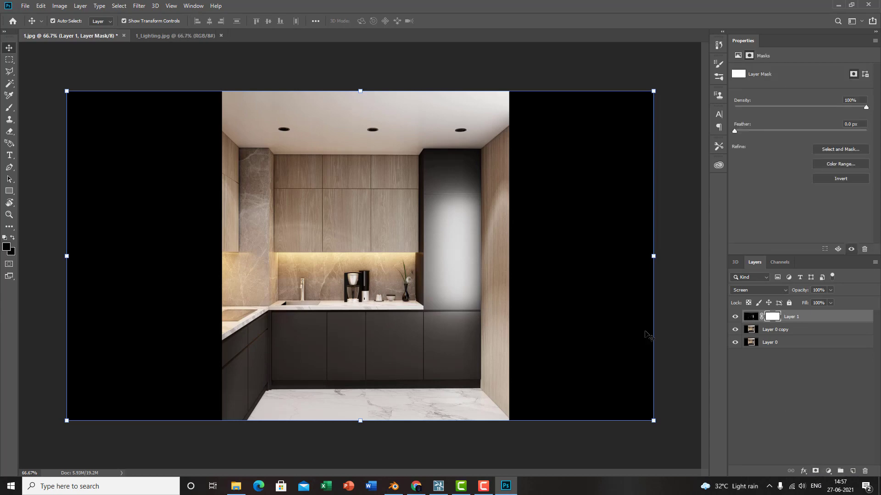
left_click(6, 248)
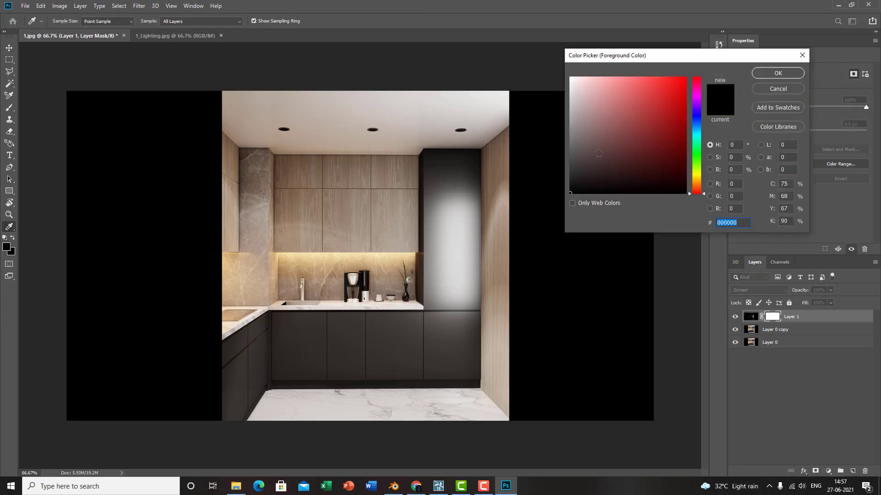
left_click(777, 71)
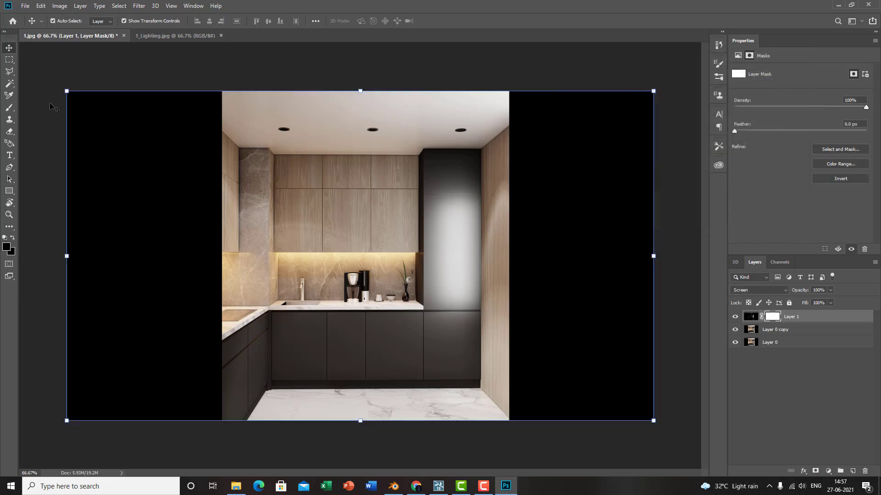
left_click(9, 107)
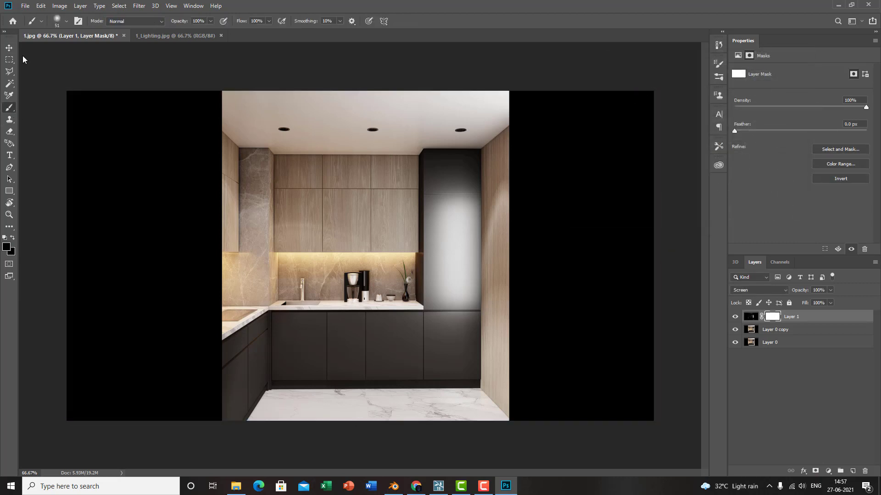
left_click(66, 22)
left_click(77, 48)
Paint black on the mask over the tall cabinet to dim its glow
mouse_move(444, 184)
left_mouse_down()
mouse_move(435, 363)
mouse_move(459, 195)
mouse_move(463, 313)
mouse_move(466, 307)
mouse_move(473, 182)
left_mouse_up()
mouse_move(448, 350)
left_mouse_down()
mouse_move(434, 177)
mouse_move(432, 250)
mouse_move(443, 303)
mouse_move(476, 250)
mouse_move(474, 171)
mouse_move(446, 156)
mouse_move(427, 197)
mouse_move(438, 318)
mouse_move(459, 251)
left_mouse_up()
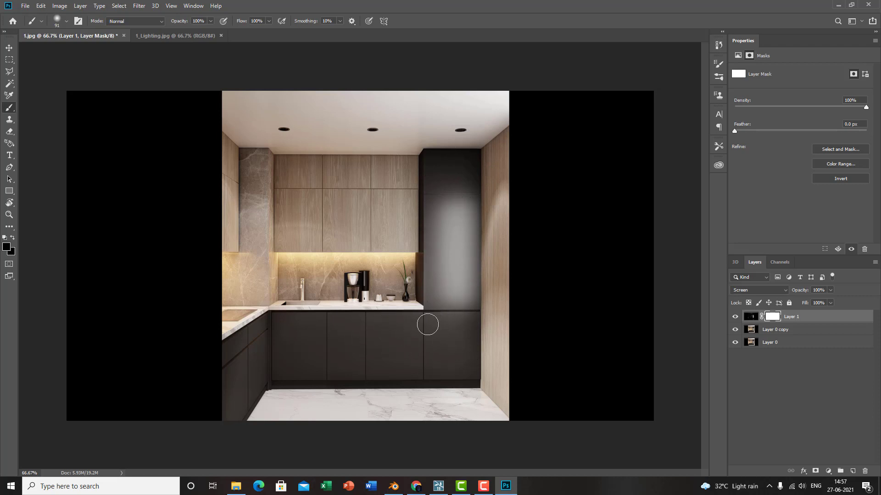
mouse_move(423, 368)
left_mouse_down()
mouse_move(473, 364)
mouse_move(462, 197)
left_mouse_up()
Drag 1_Lighting.jpg into 1.jpg as Layer 2 and align it over the render
left_click(9, 47)
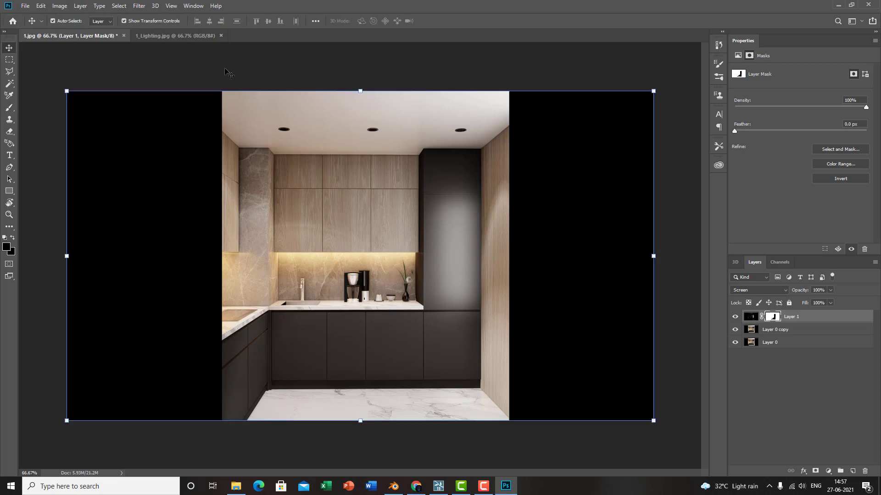
left_click_drag(177, 35, 122, 156)
left_click(724, 49)
left_click_drag(426, 285, 417, 290)
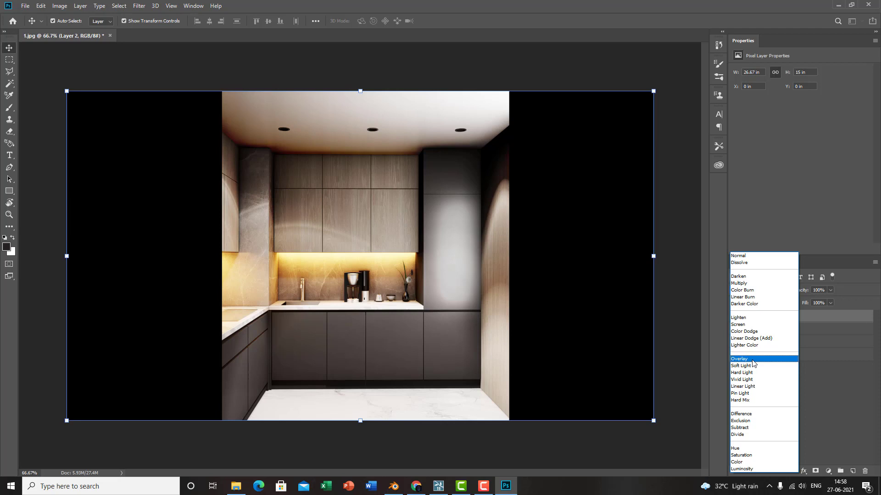
Blend Layer 2 in Soft Light and toggle it to compare
left_click(754, 367)
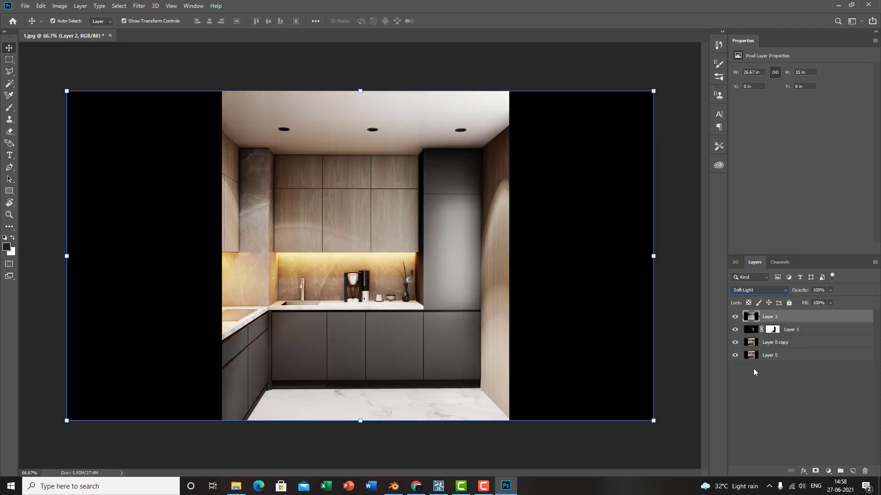
left_click(736, 316)
left_click(736, 316)
left_click(735, 316)
left_click(736, 316)
left_click(736, 316)
left_click(735, 317)
Lower Layer 2's fill to 27% and compare the result again
mouse_move(805, 303)
left_mouse_down()
mouse_move(794, 305)
mouse_move(800, 293)
mouse_move(788, 293)
mouse_move(800, 293)
mouse_move(799, 305)
mouse_move(801, 292)
mouse_move(797, 306)
left_mouse_up()
left_click(735, 316)
left_click(735, 317)
left_click(735, 316)
left_click(735, 317)
left_click(735, 317)
left_click(735, 316)
left_click(735, 317)
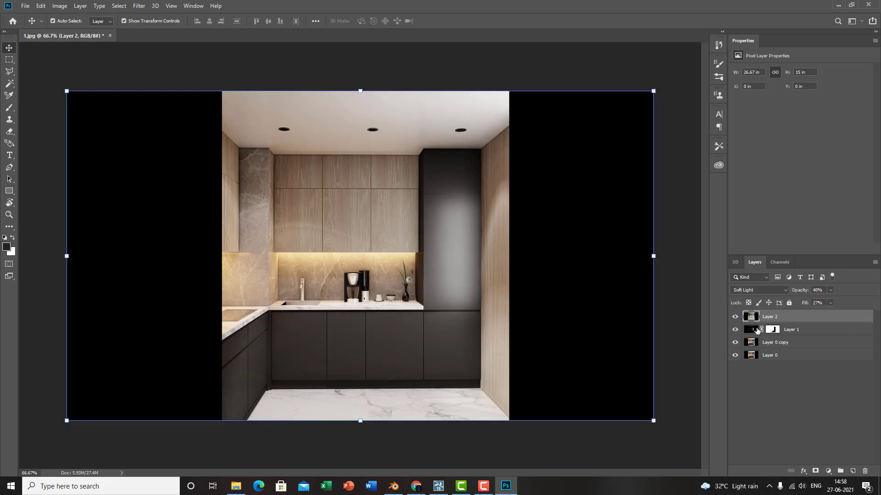
Select Layer 0 copy, Layer 1 and Layer 2 and choose Merge Layers
left_click(794, 343)
key("ctrl")
left_click(799, 330, "ctrl")
left_click(800, 318, "ctrl")
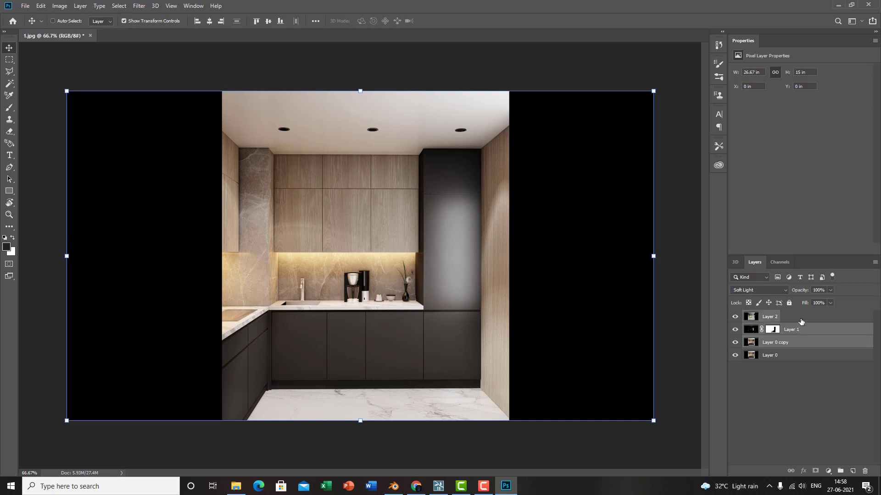
right_click(798, 348)
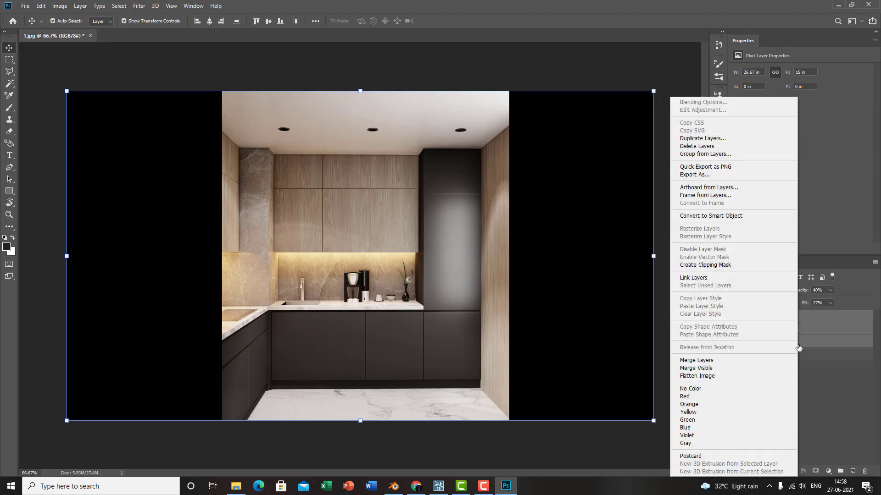
left_click(737, 360)
Toggle the merged Layer 2 on and off to compare the result
left_click(735, 317)
left_click(735, 317)
left_click(735, 317)
left_click(735, 317)
left_click(735, 317)
left_click(735, 317)
left_click(735, 316)
left_click(735, 317)
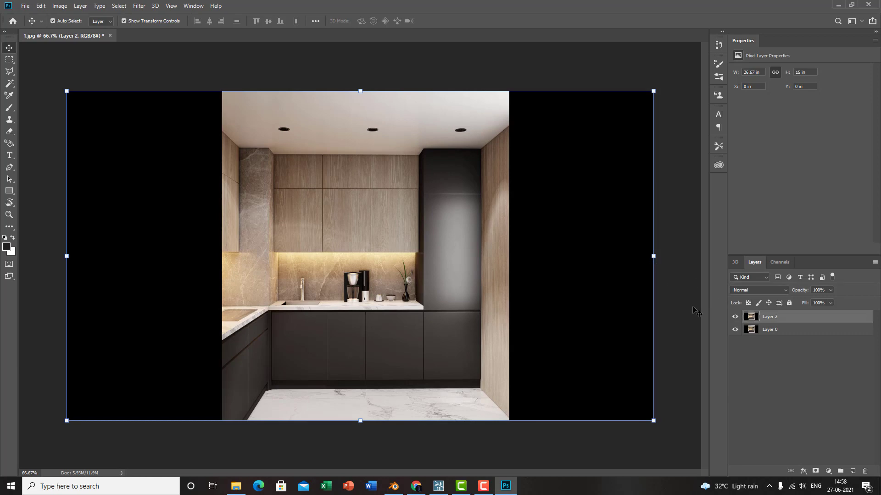
In Camera Raw Filter, darken exposure slightly, cool the temperature, and adjust clarity
left_click(137, 6)
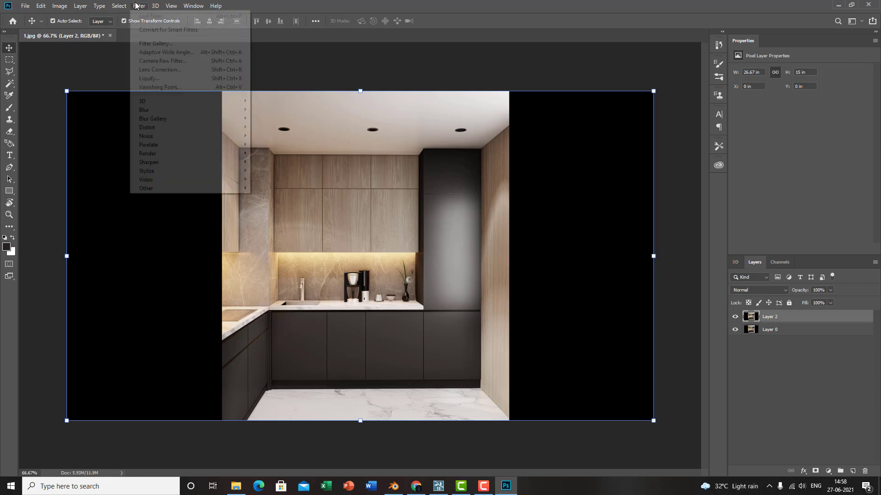
left_click(182, 64)
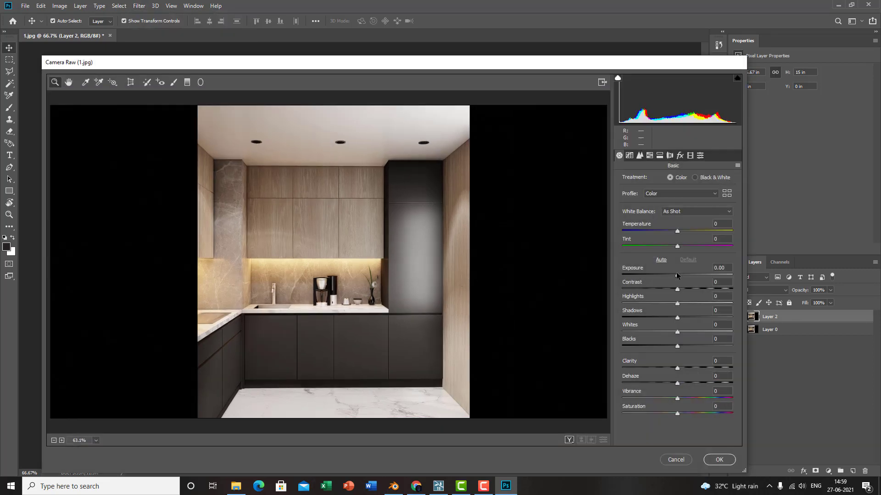
left_click_drag(677, 274, 685, 289)
left_click_drag(677, 231, 677, 233)
left_click_drag(676, 369, 677, 370)
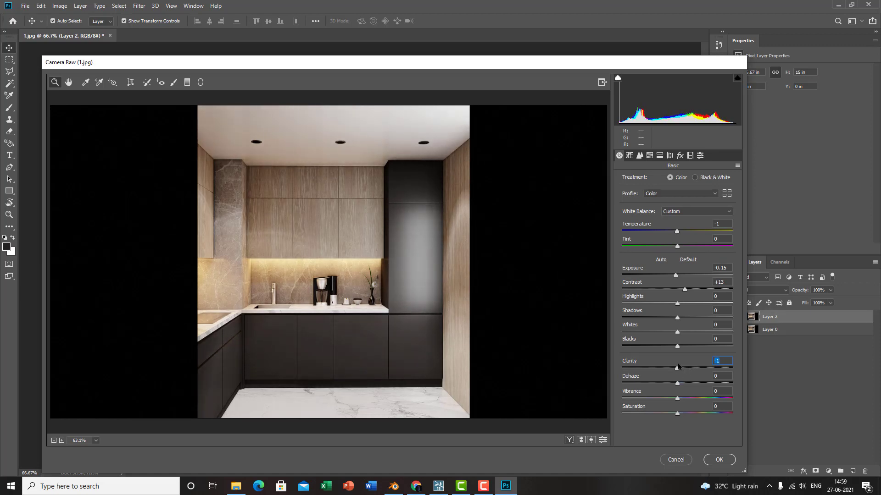
Set luminance noise 15, color noise 21, Oranges saturation -15, and apply the filter
left_click(629, 155)
left_click(640, 156)
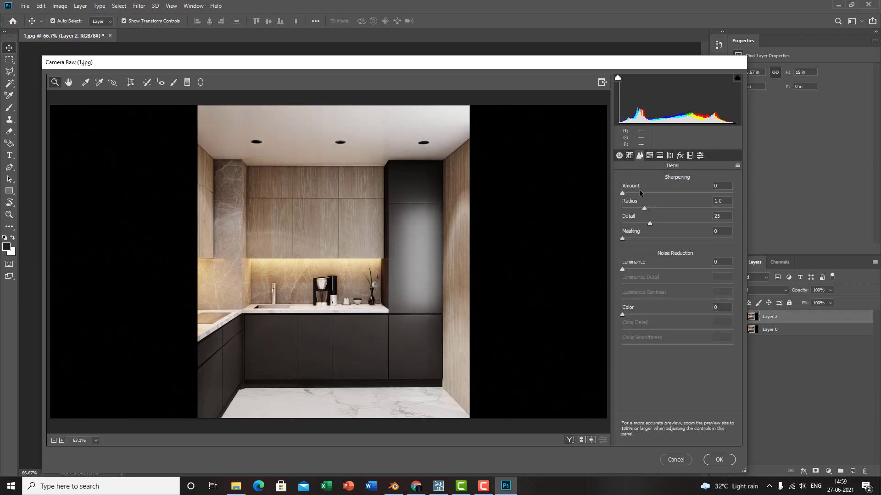
left_click(638, 269)
left_click(645, 314)
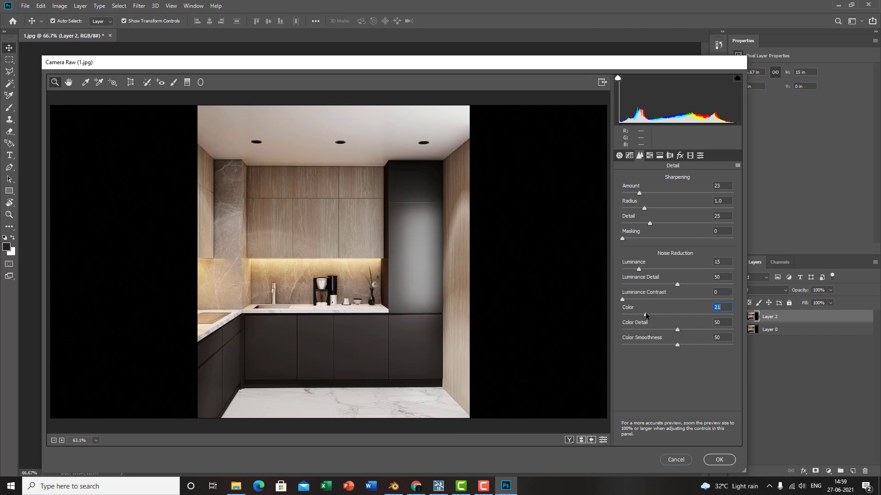
left_click(649, 155)
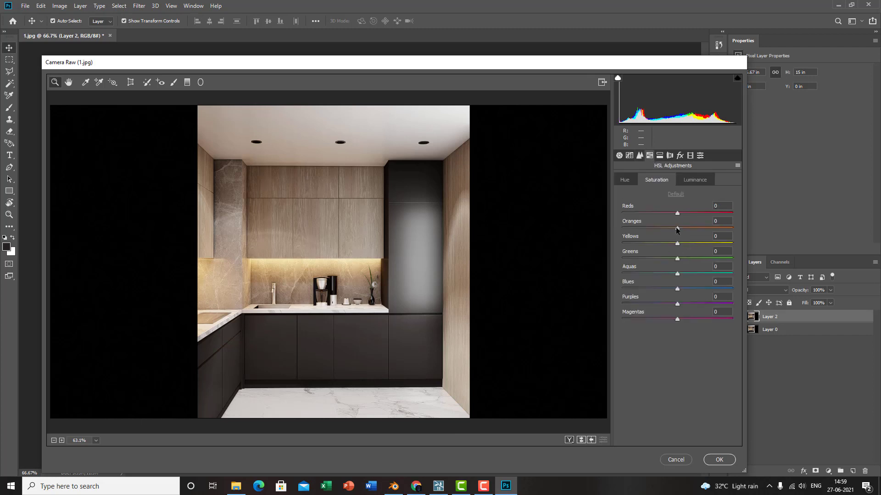
left_click_drag(676, 228, 671, 248)
left_click(720, 460)
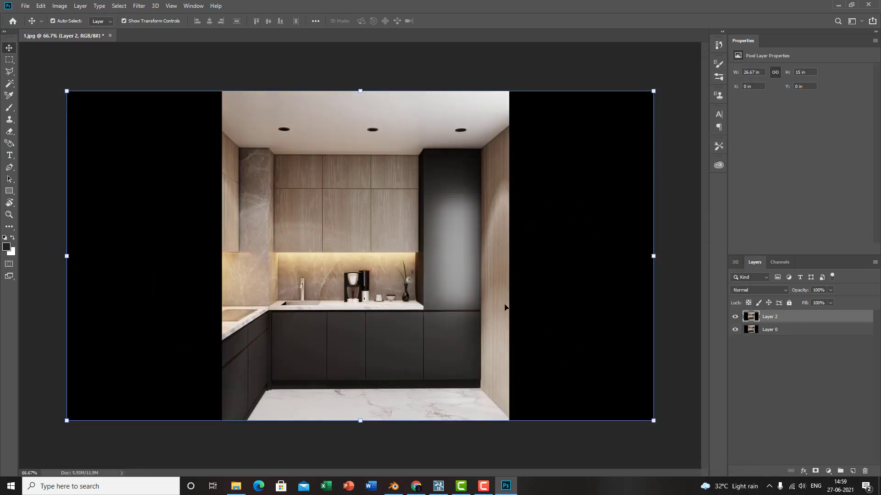
Marquee-select the central kitchen image, crop the canvas to it, then deselect and return to Move
left_click(21, 6)
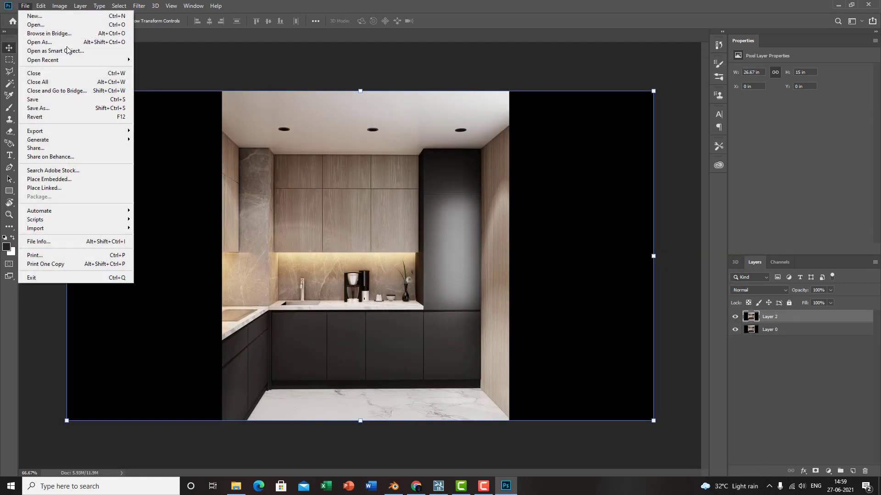
left_click(279, 147)
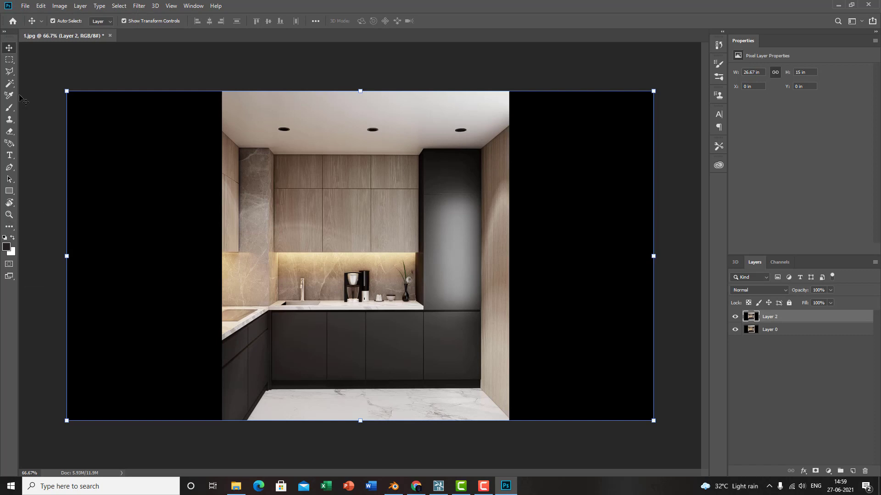
left_click(10, 62)
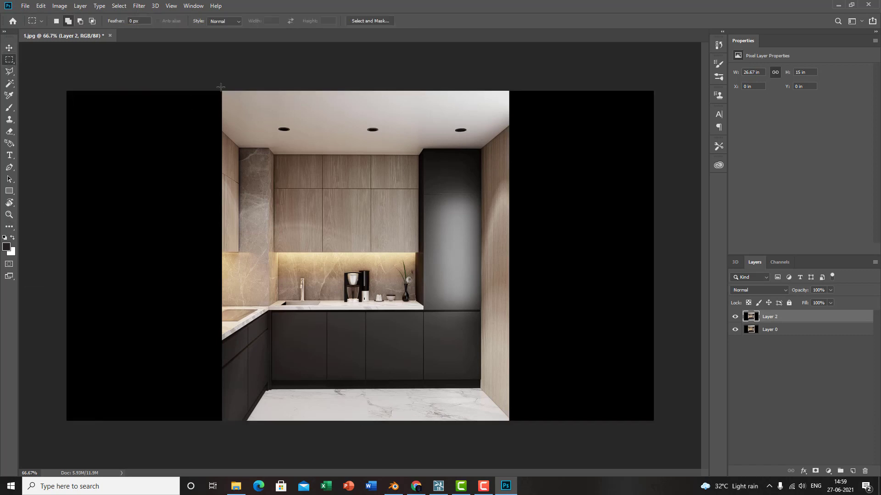
left_click_drag(222, 92, 510, 421)
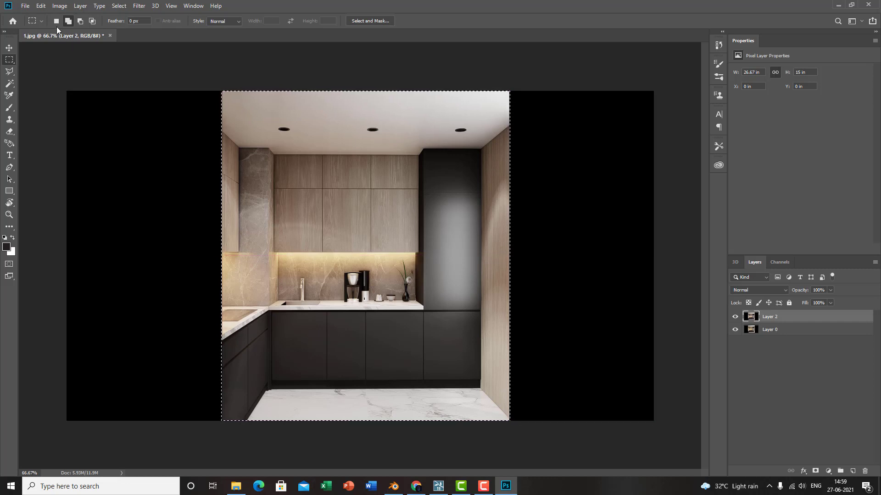
left_click(61, 6)
left_click(69, 100)
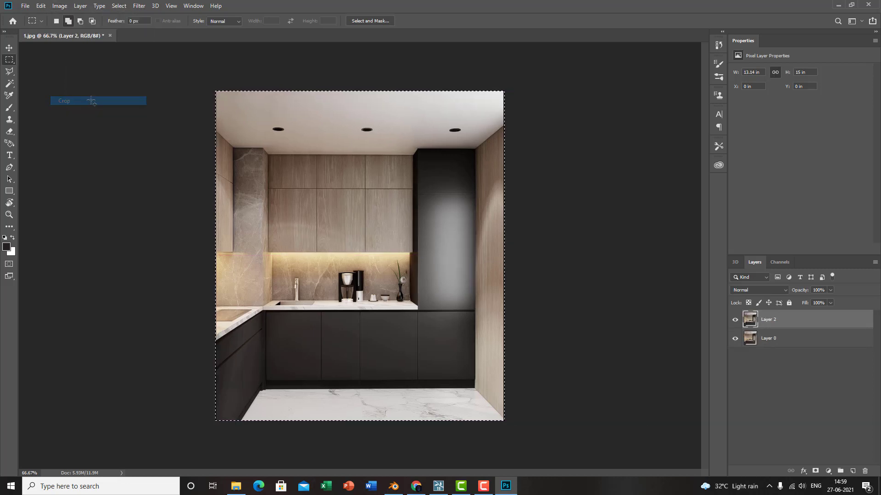
key("ctrl+d")
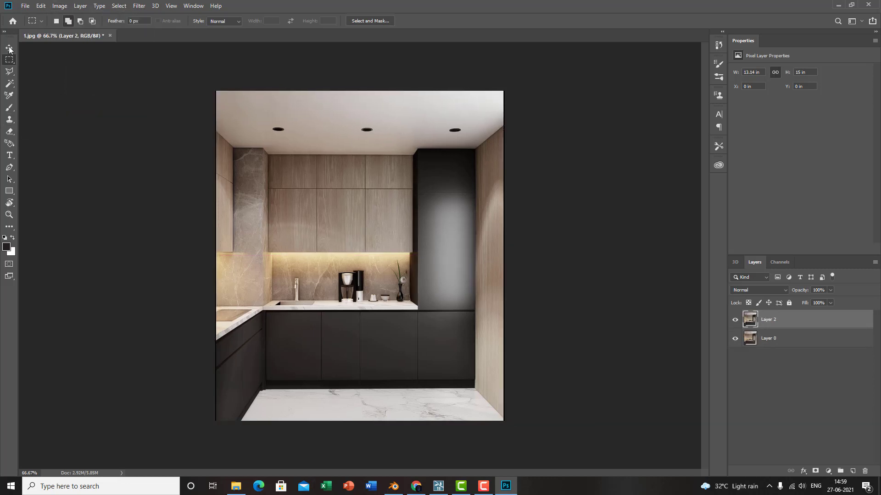
left_click(8, 47)
Quick Export the image as PNG named f1, then open its folder in File Explorer
left_click(25, 6)
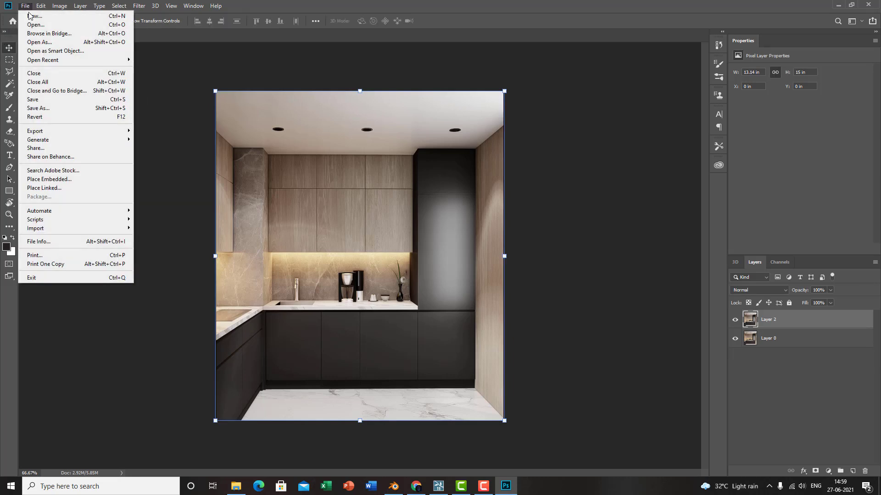
mouse_move(86, 131)
left_click(190, 132)
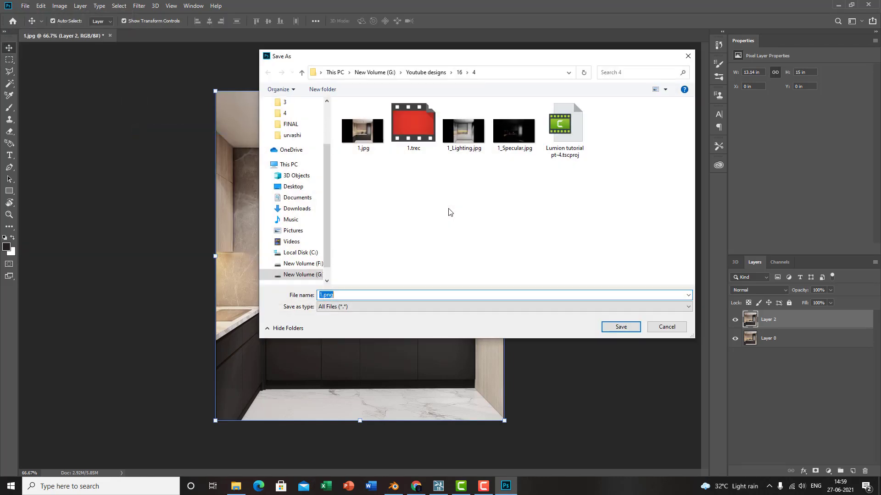
type("f1")
left_click(604, 331)
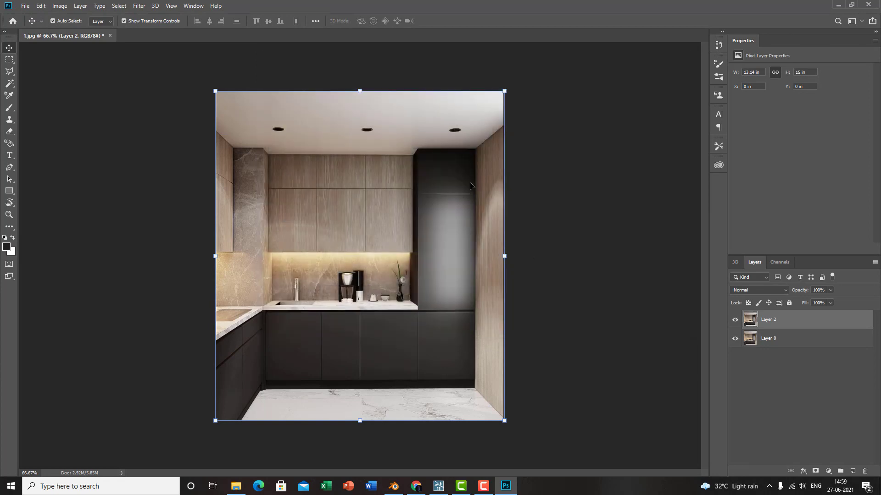
left_click(236, 486)
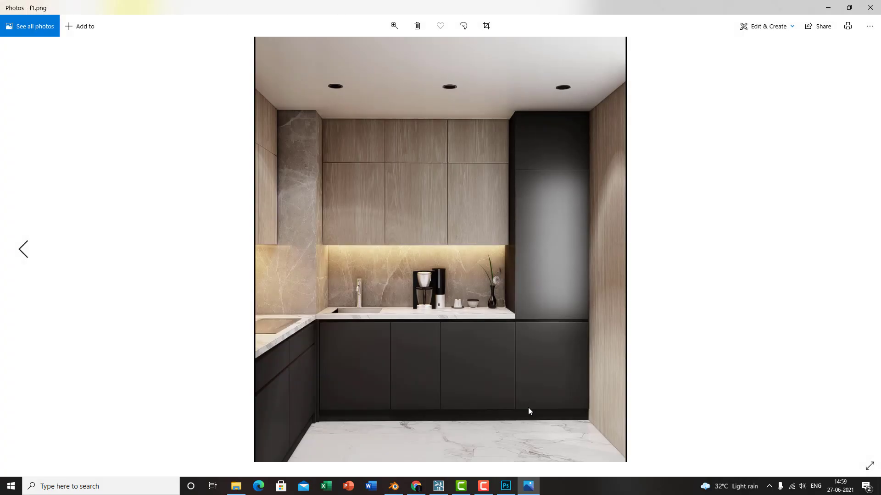
Zoom in and back out on f1.png to inspect the cropped kitchen render
scroll(527, 324, "up", 2)
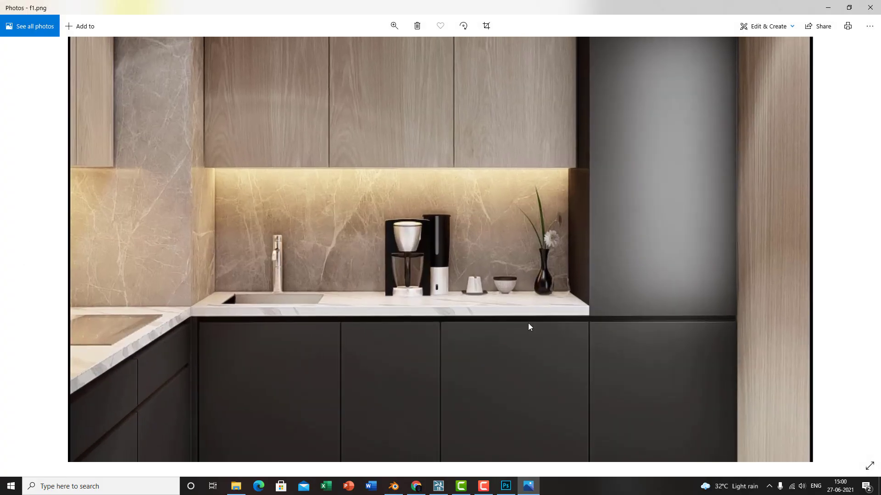
scroll(517, 233, "down", 2)
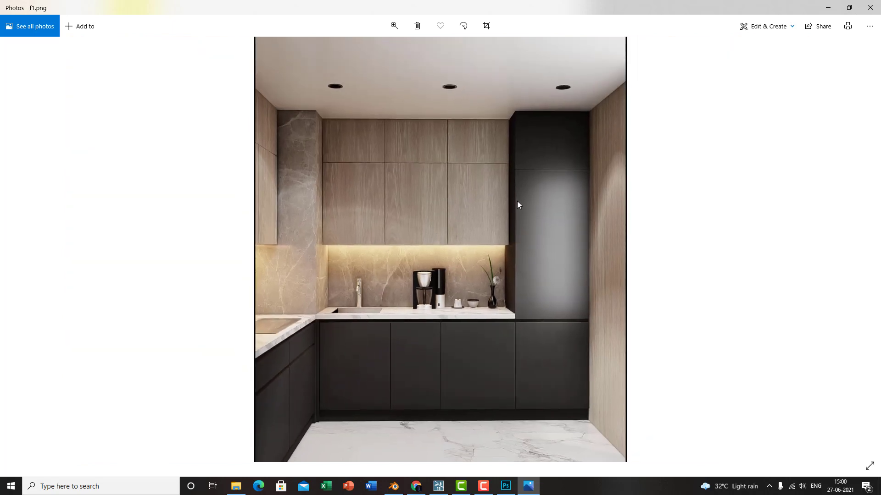